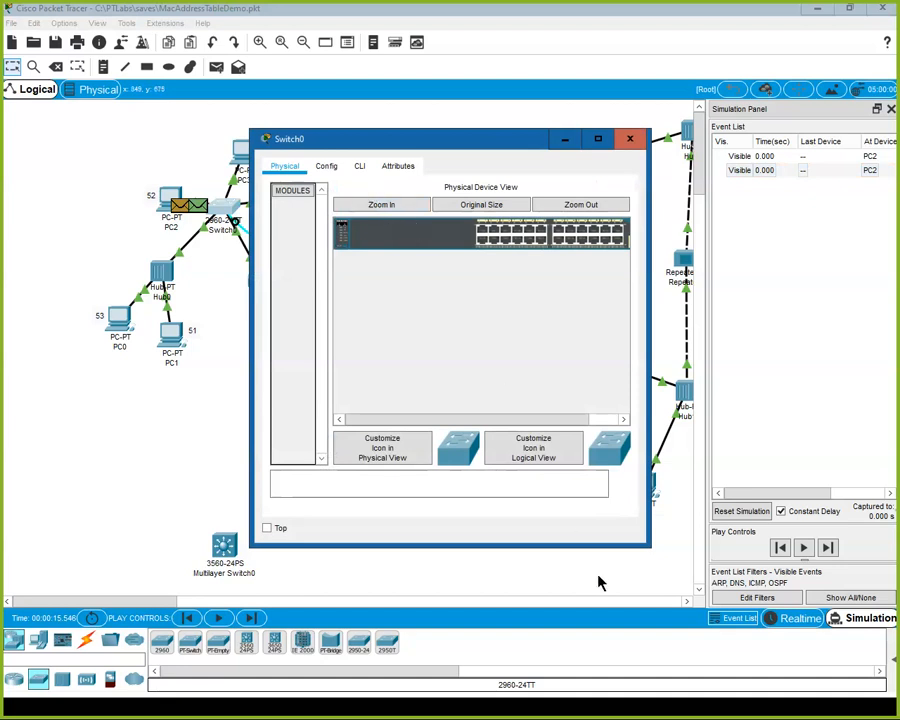
# Open Switch0's command line interface and enter privileged EXEC mode with en.
pyautogui.click(359, 167)
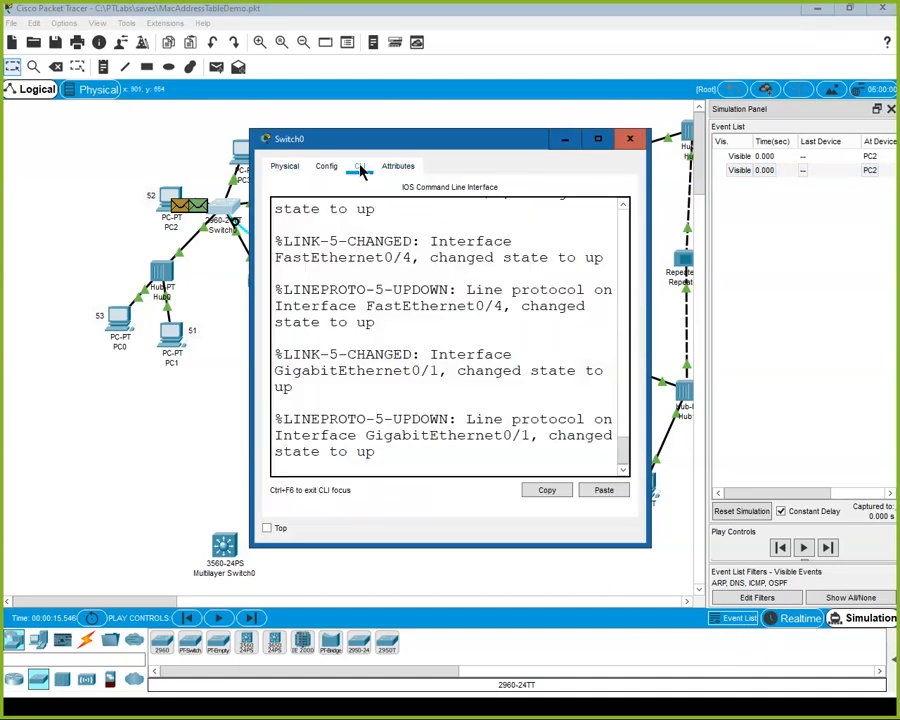
pyautogui.press('Return')
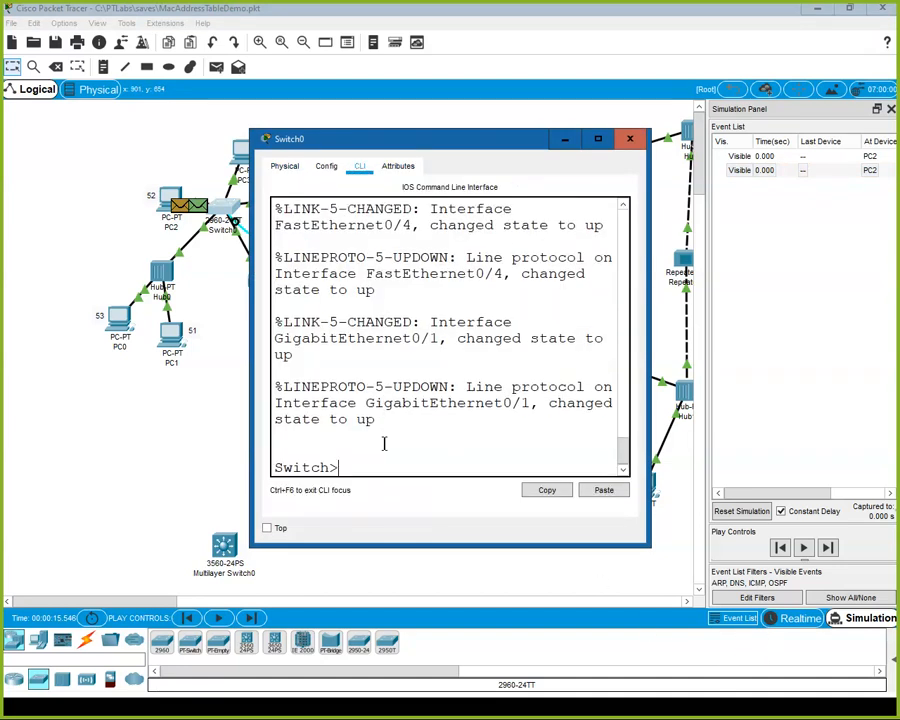
pyautogui.write('en')
pyautogui.press('Return')
# Look up the show commands starting with ma, and run show mac-address-table on Switch0 in an enlarged window.
pyautogui.write('show')
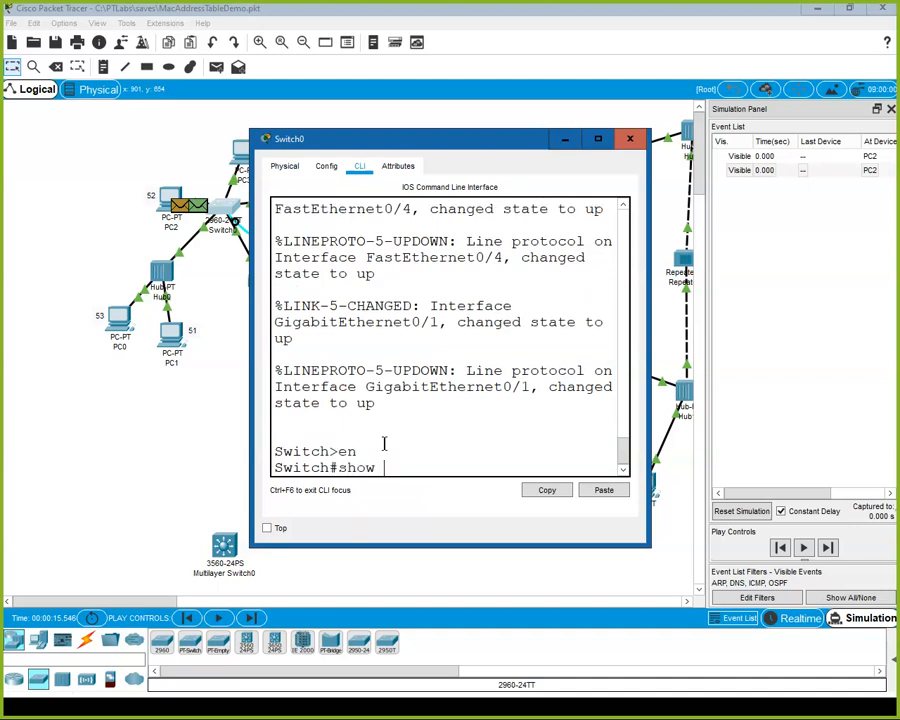
pyautogui.write(' ma?')
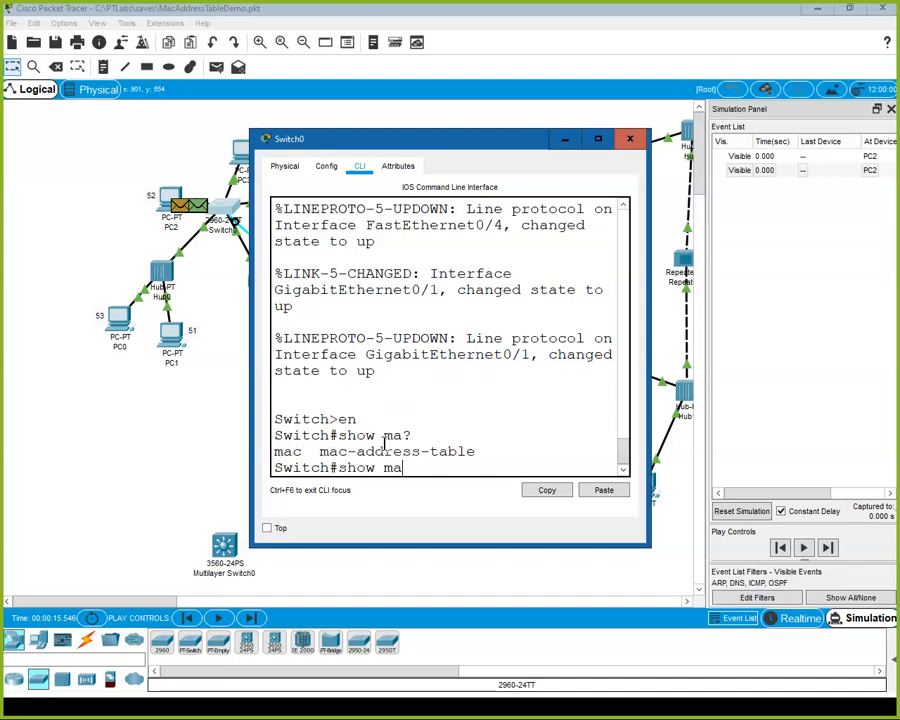
pyautogui.write('c')
pyautogui.press('Tab')
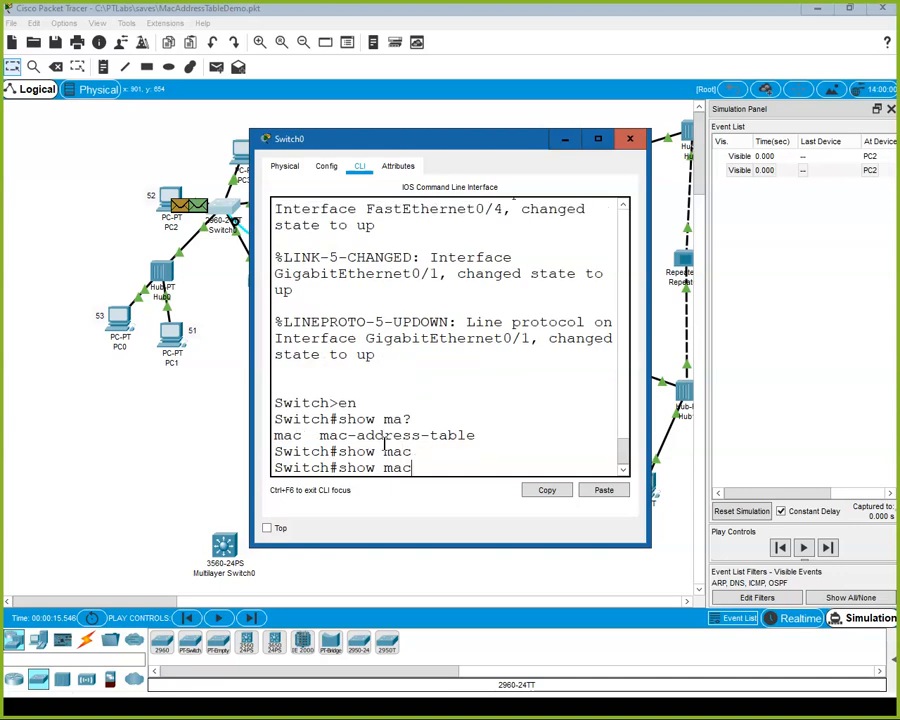
pyautogui.write('-')
pyautogui.press('Tab')
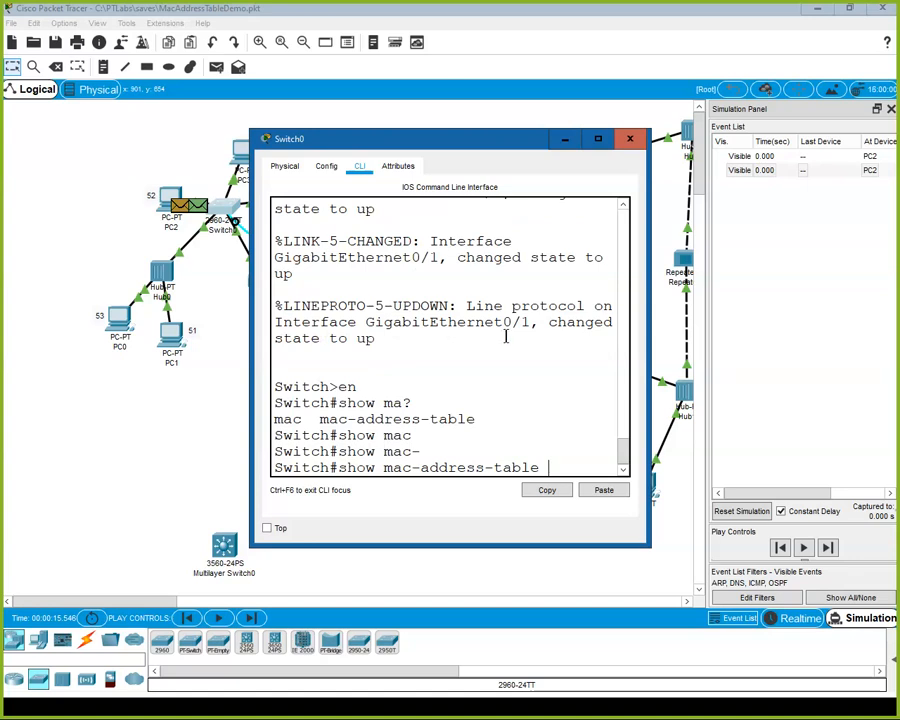
pyautogui.click(597, 139)
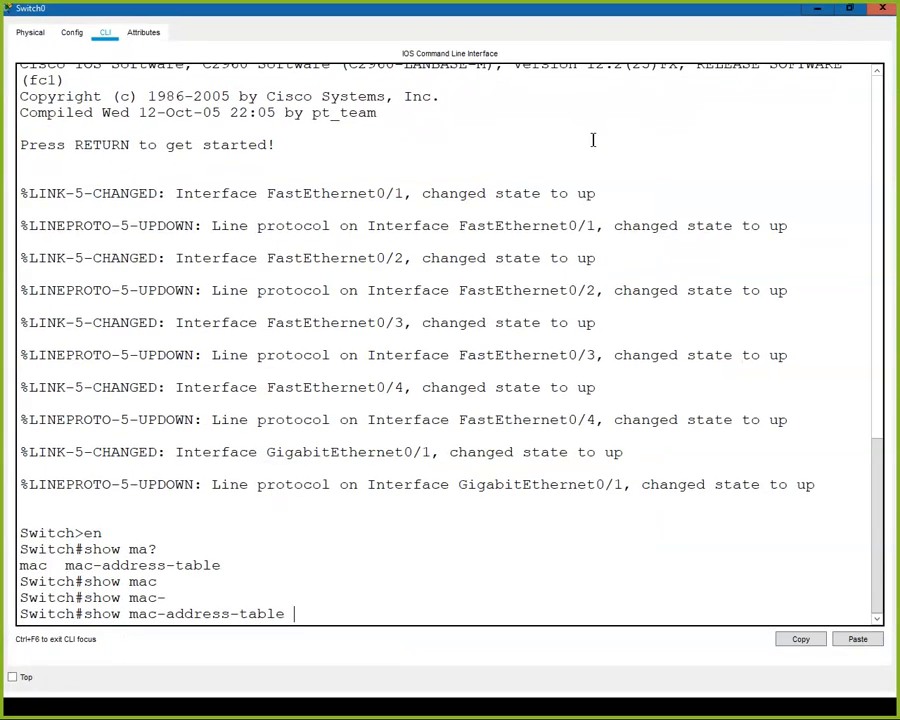
pyautogui.press('Return')
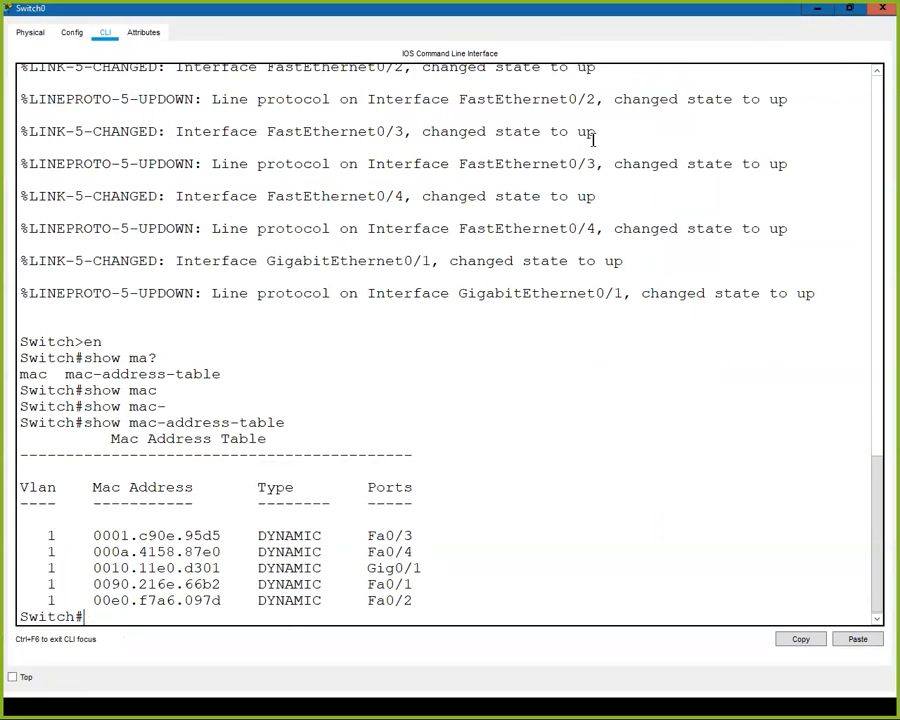
# Run clear mac-address-table on Switch0, display the table again, and minimize the switch window.
pyautogui.write('clear mac-')
pyautogui.press('Tab')
pyautogui.press('Return')
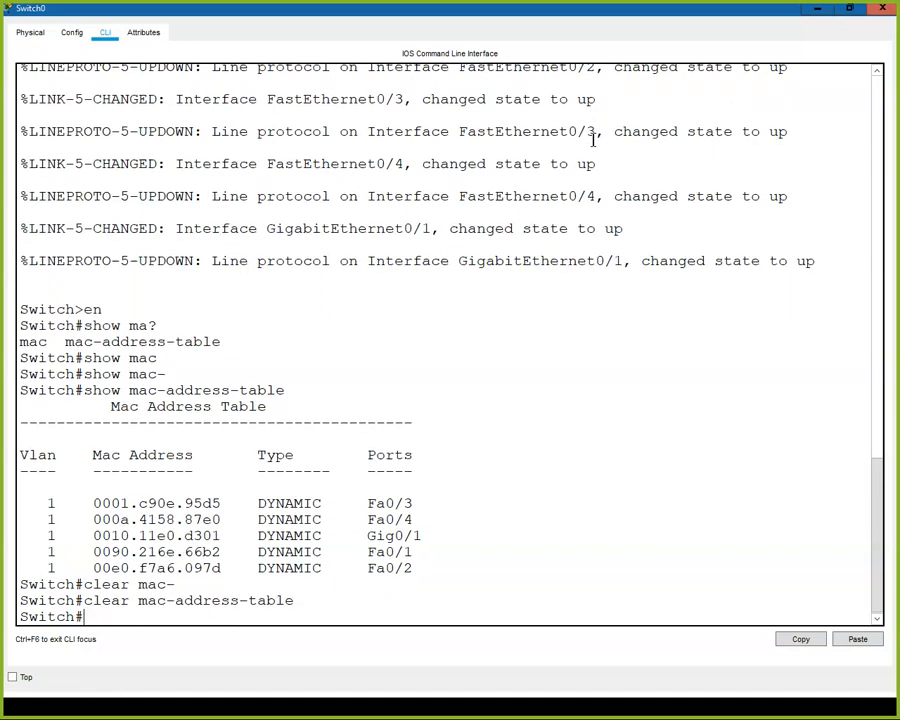
pyautogui.press('Up')
pyautogui.press('Up')
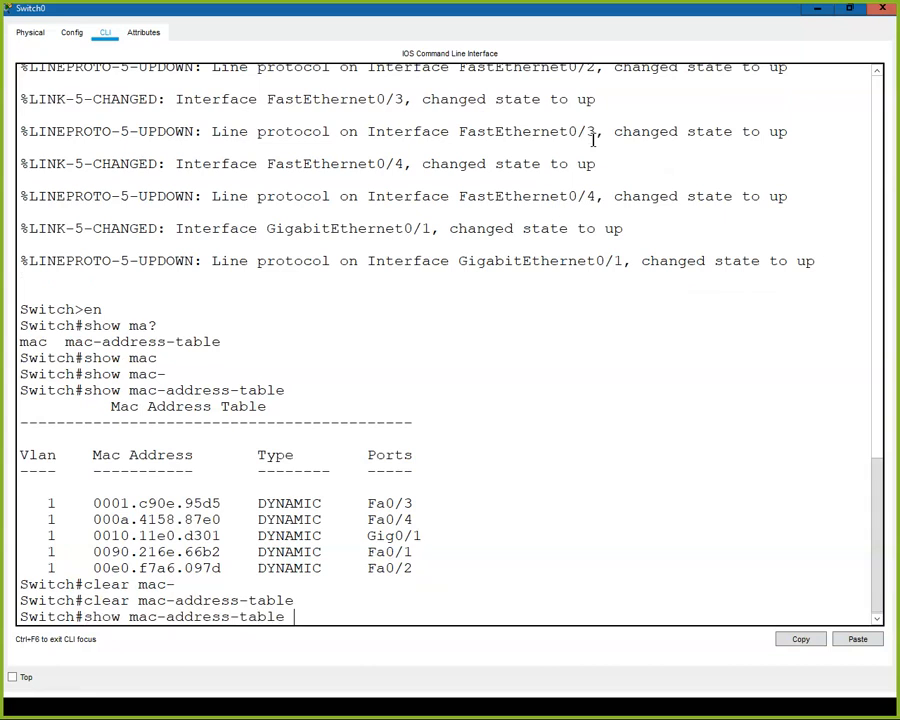
pyautogui.press('Return')
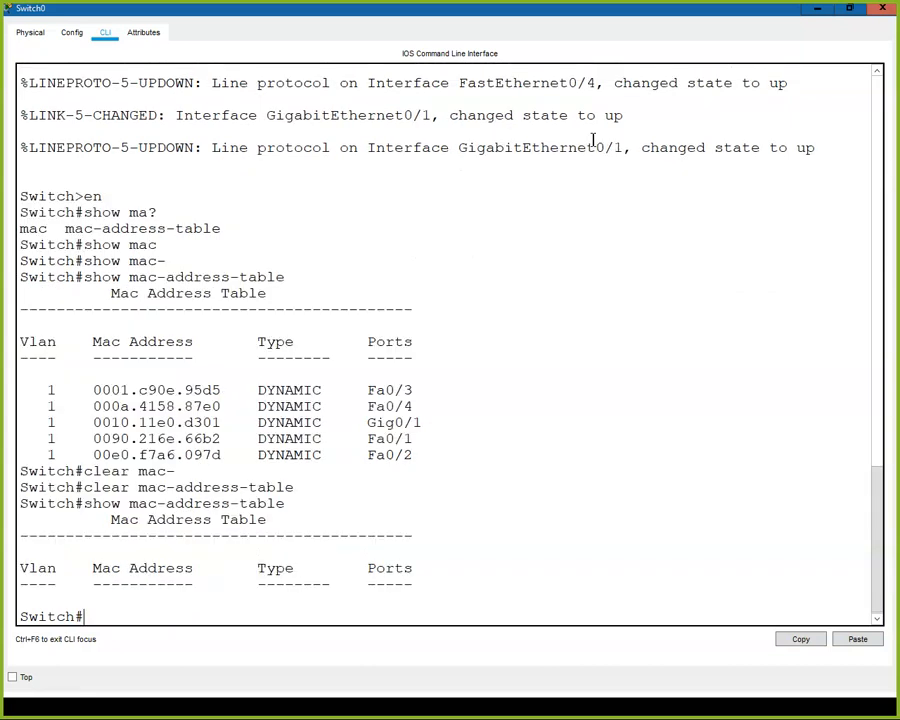
pyautogui.click(817, 10)
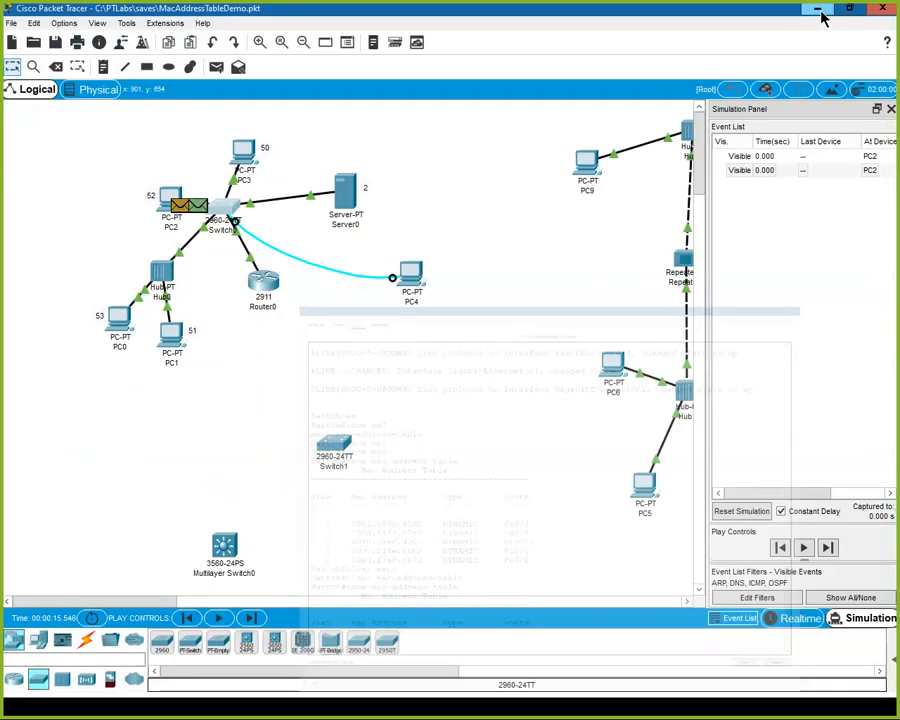
# Delete the existing PDU scenario and add a new simple PDU from PC2 to PC1.
pyautogui.click(887, 657)
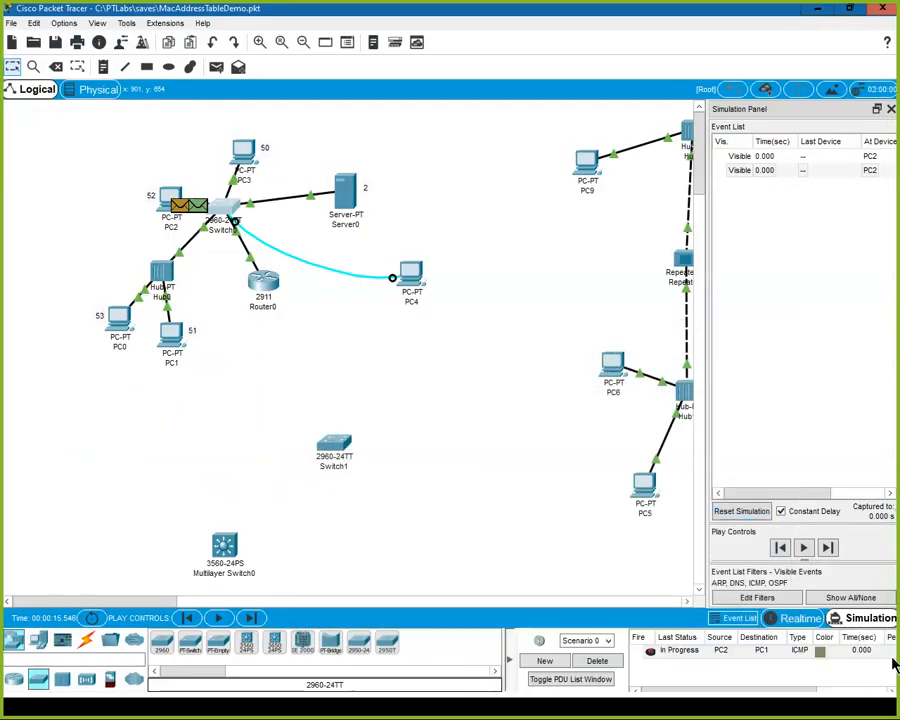
pyautogui.click(597, 661)
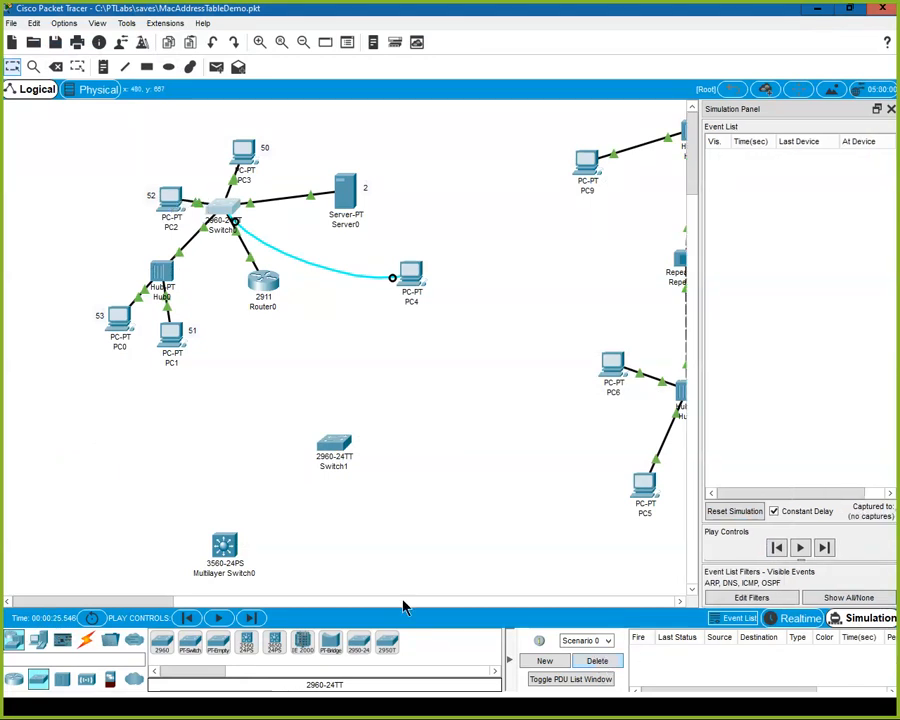
pyautogui.click(215, 68)
pyautogui.click(175, 198)
pyautogui.click(178, 342)
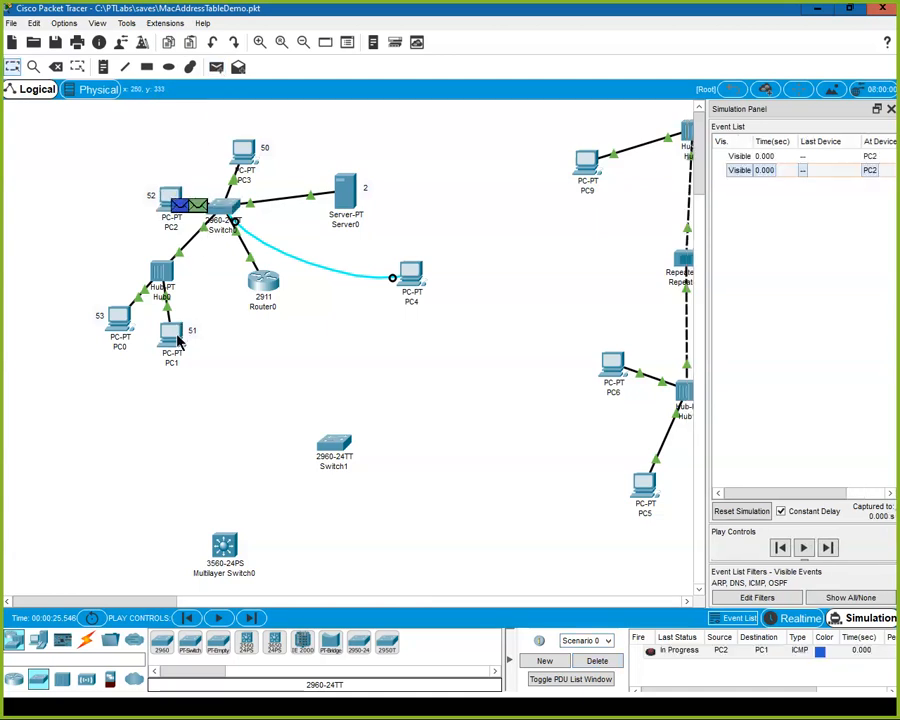
# Reopen Switch0's command line in full size and run show mac-address-table again.
pyautogui.click(230, 215)
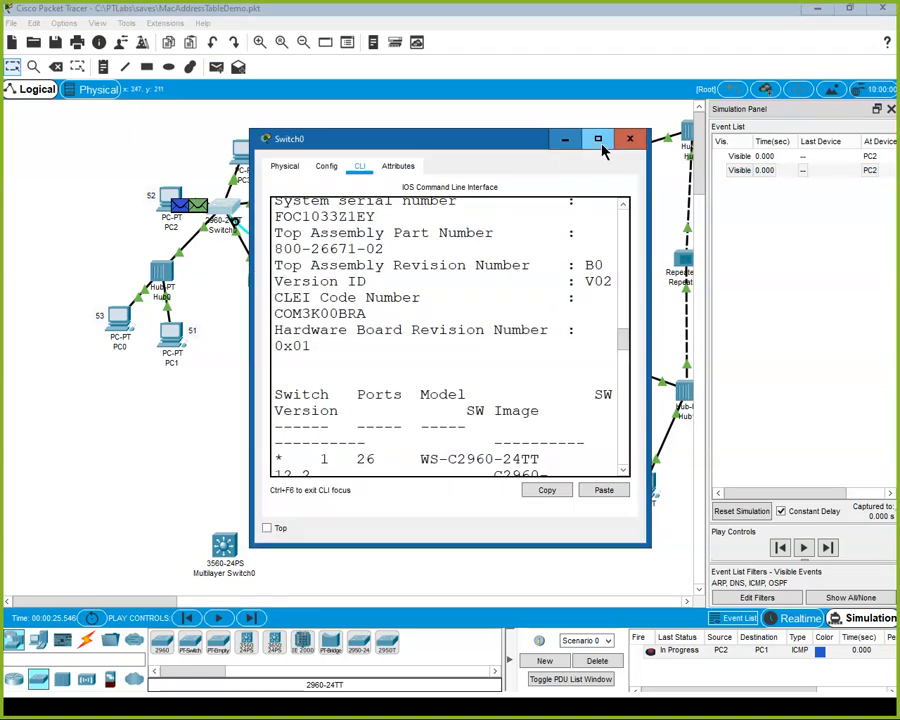
pyautogui.click(598, 140)
pyautogui.press('Return')
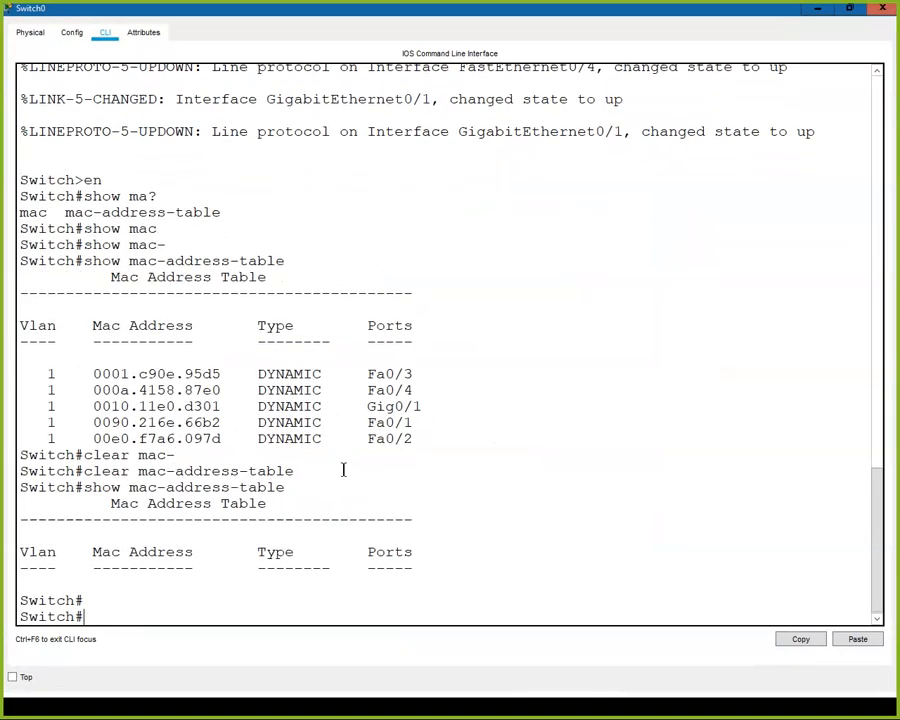
pyautogui.press('Up')
pyautogui.press('Return')
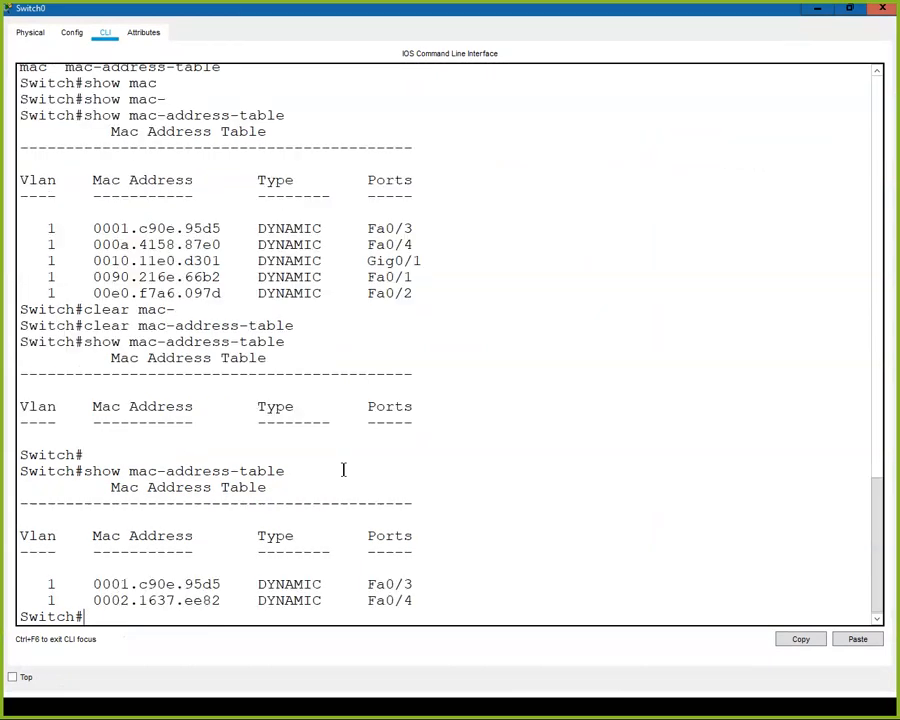
# Empty Switch0's MAC address table once more with clear mac-address-table, recheck it with show mac-address-table, and minimize the window.
pyautogui.write('clear mac')
pyautogui.press('Tab')
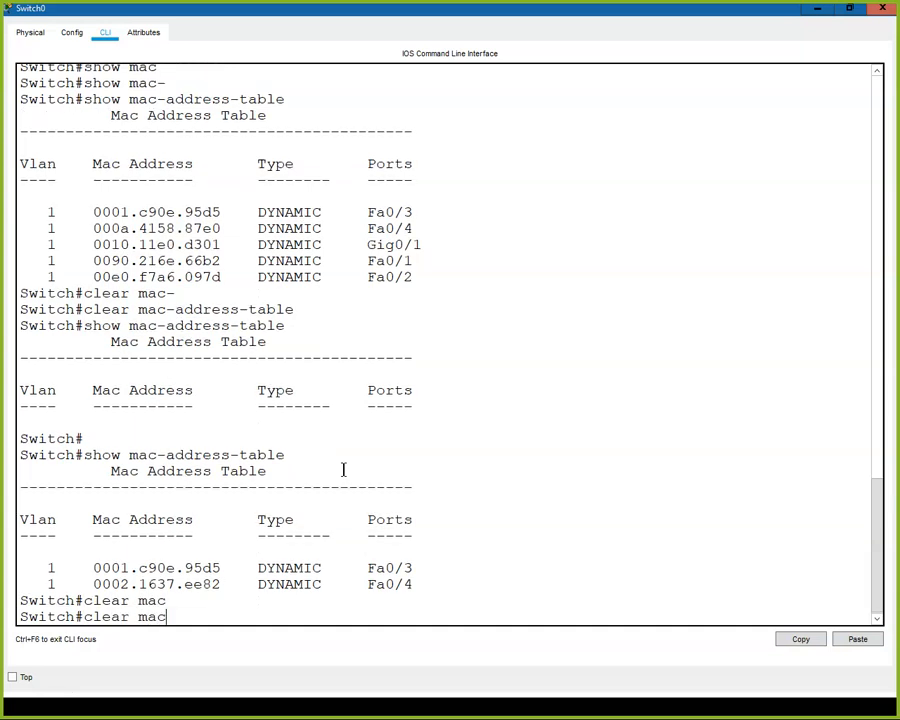
pyautogui.write('-')
pyautogui.press('Tab')
pyautogui.press('Return')
pyautogui.press('Up')
pyautogui.press('Up')
pyautogui.press('Return')
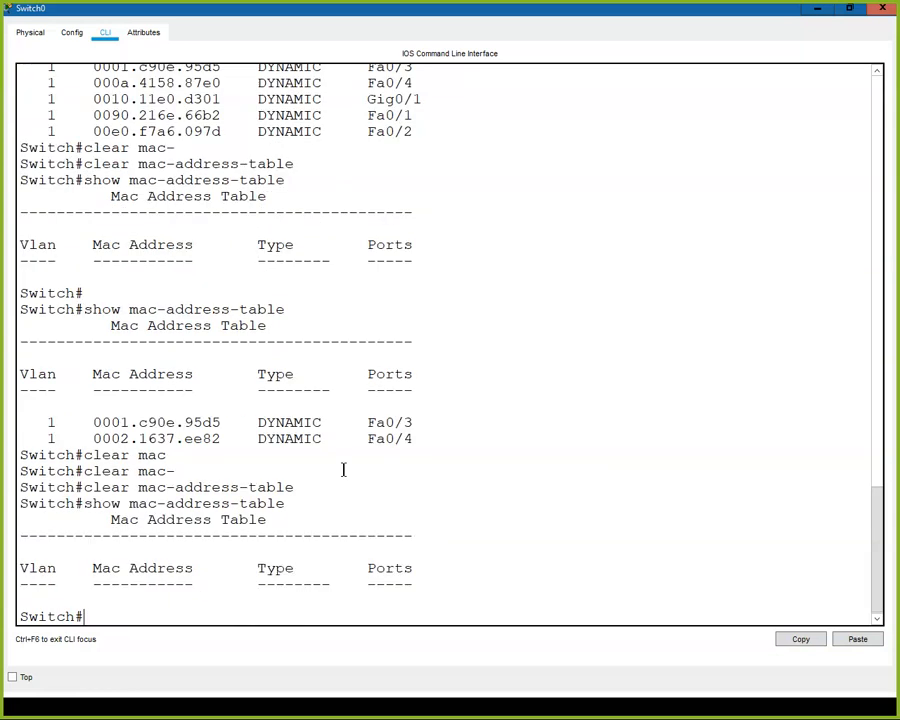
pyautogui.click(816, 10)
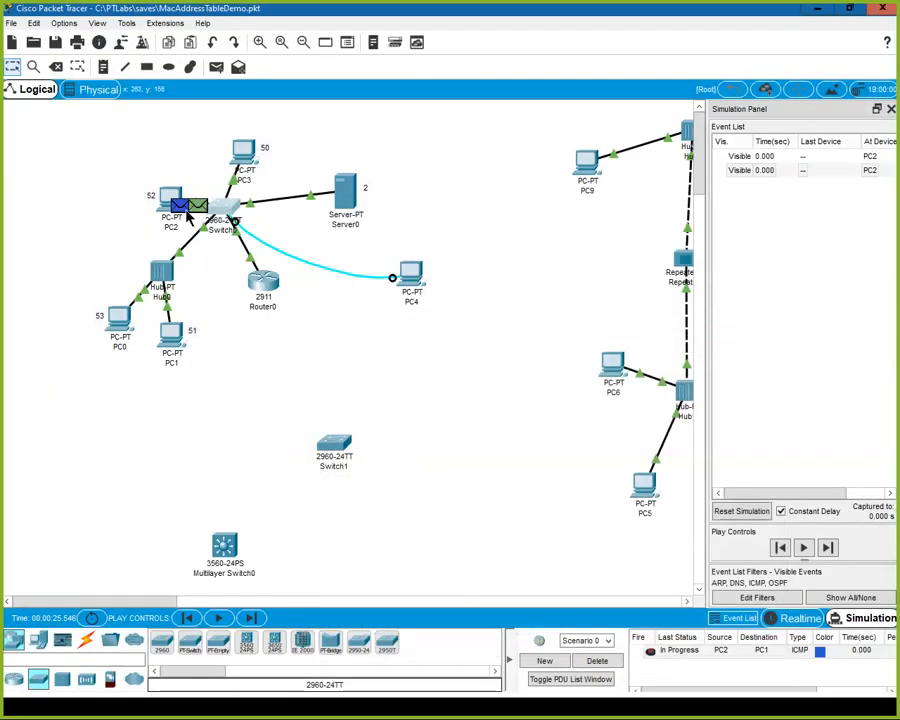
# Advance the simulation by one event and display the MAC address table on Switch0.
pyautogui.click(251, 619)
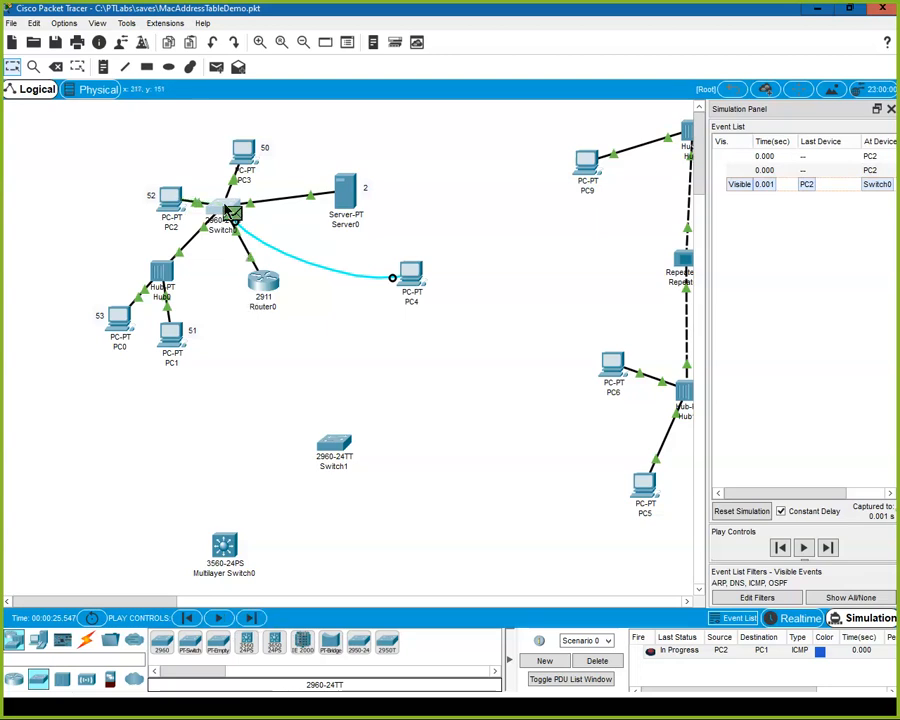
pyautogui.click(218, 215)
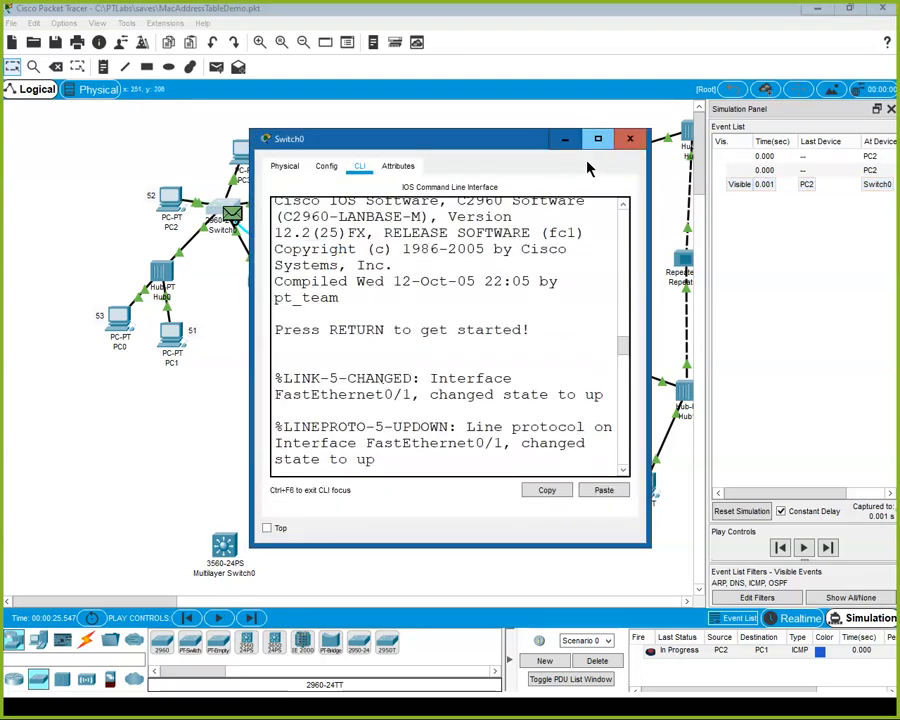
pyautogui.click(598, 141)
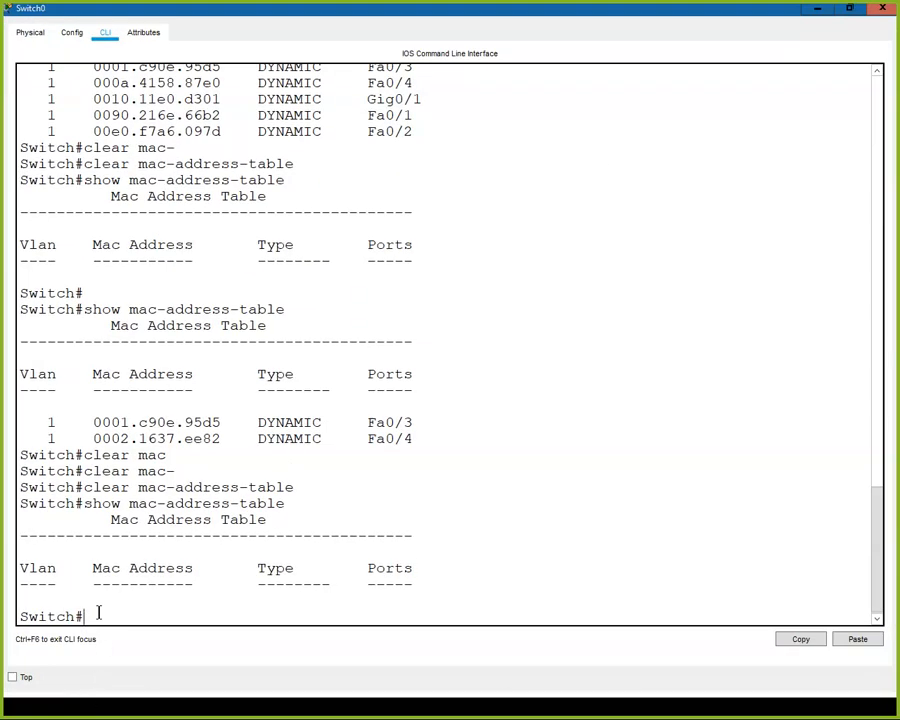
pyautogui.press('Up')
pyautogui.press('Return')
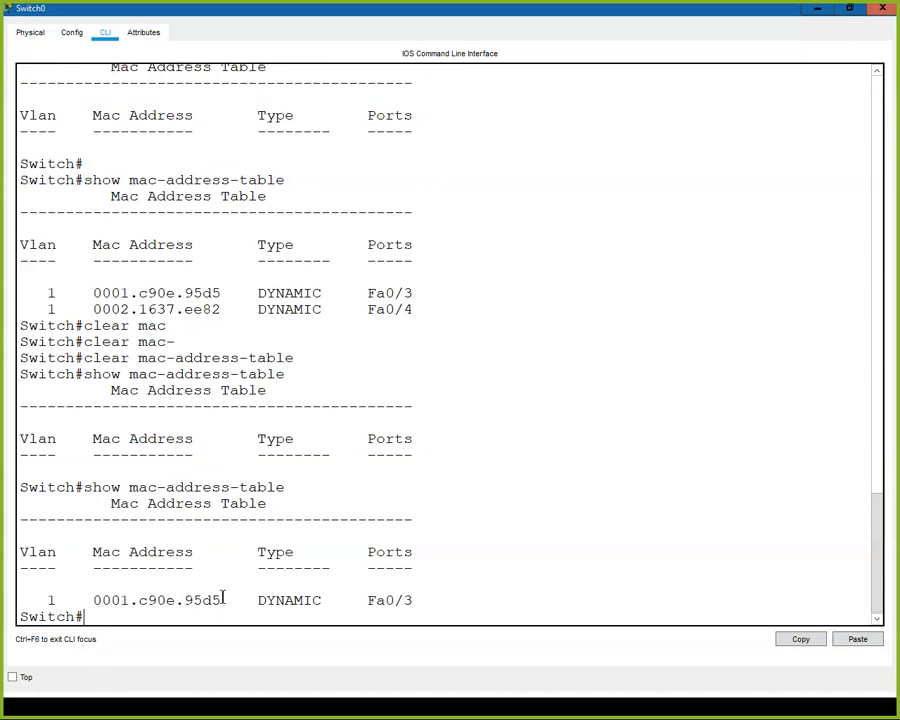
# Move the Switch0 window aside, open PC2's Command Prompt in full size, and run ipconfig /all.
pyautogui.moveTo(527, 27); pyautogui.dragTo(547, 155)
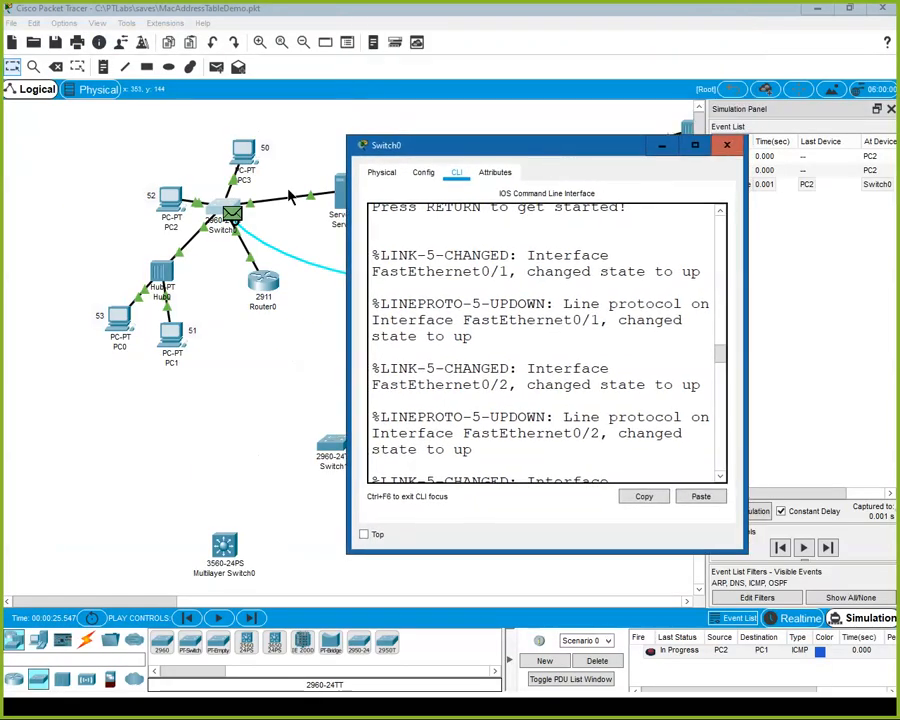
pyautogui.click(176, 207)
pyautogui.click(176, 207)
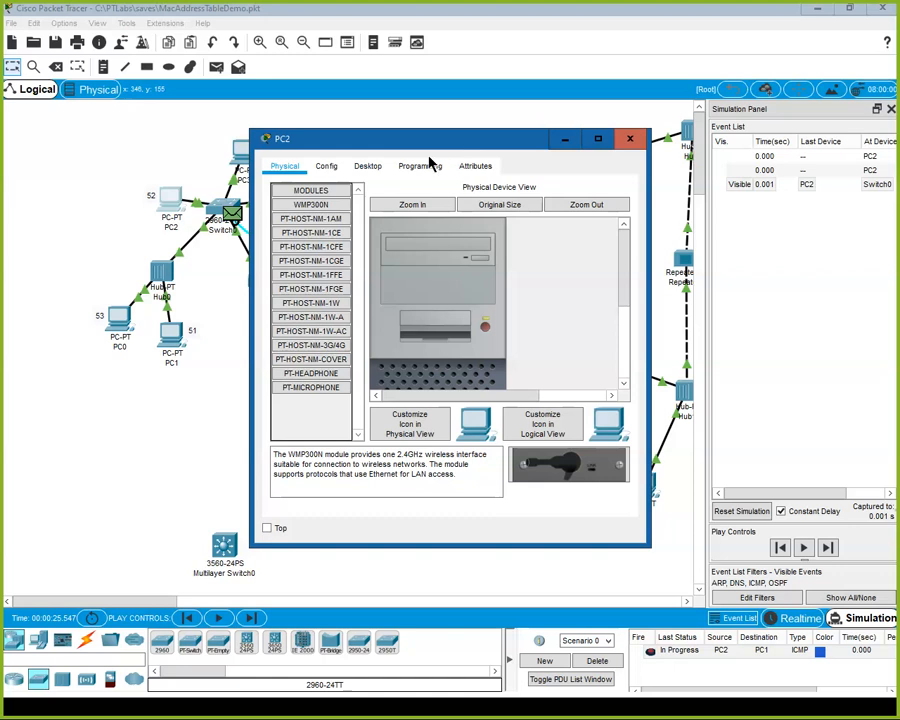
pyautogui.click(368, 167)
pyautogui.click(562, 222)
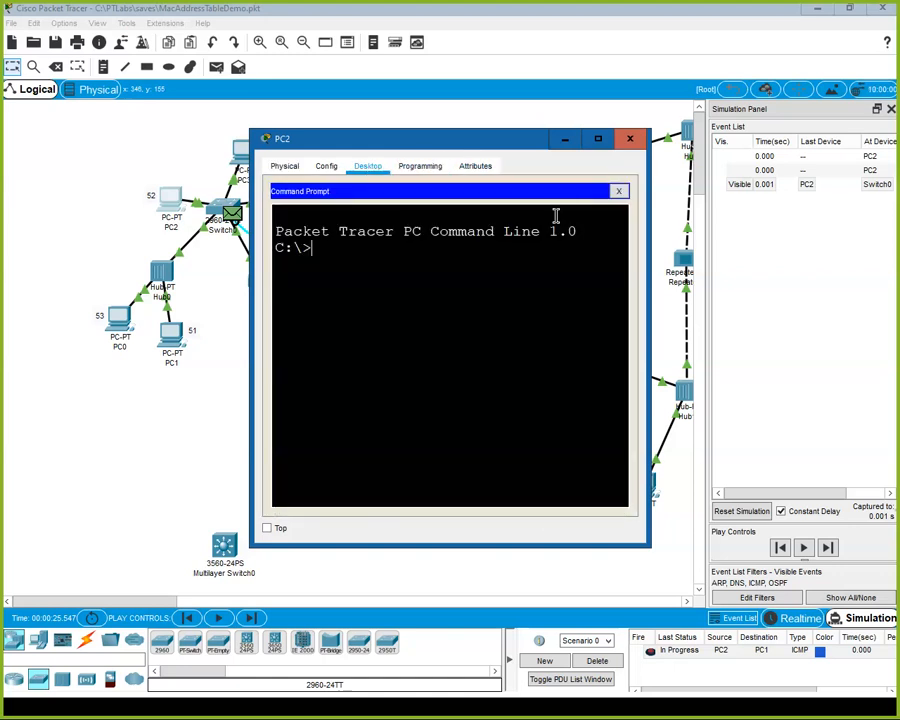
pyautogui.click(597, 139)
pyautogui.write('ipconfig')
pyautogui.press('BackSpace')
pyautogui.press('BackSpace')
pyautogui.press('BackSpace')
pyautogui.write('ig /all')
pyautogui.press('Return')
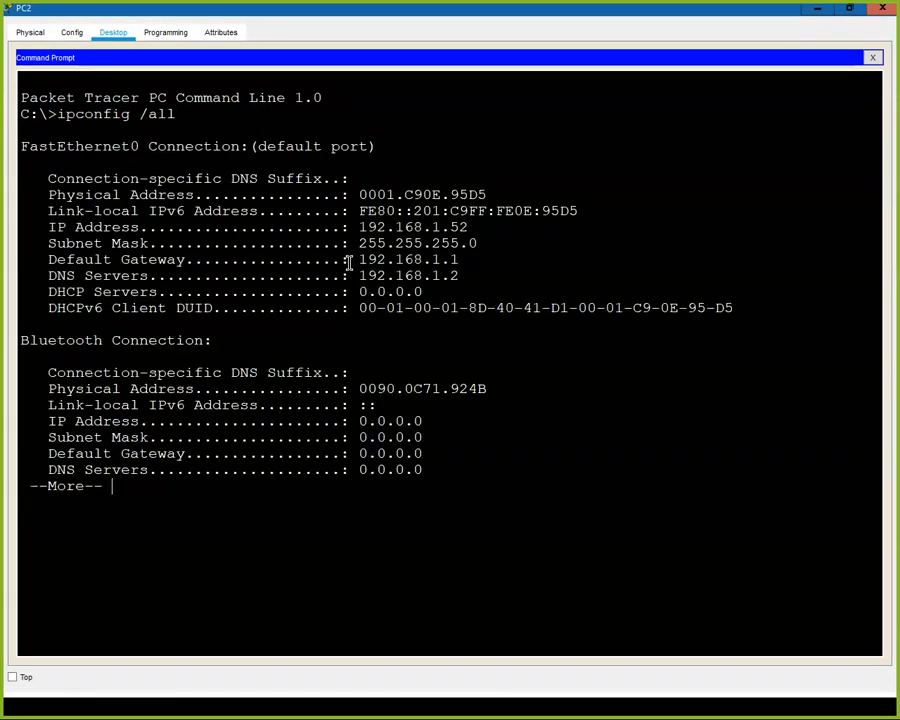
# Compare PC2's FastEthernet0 physical address with the matching parts of its link-local IPv6 address, highlighting each part.
pyautogui.moveTo(541, 210); pyautogui.dragTo(581, 211)
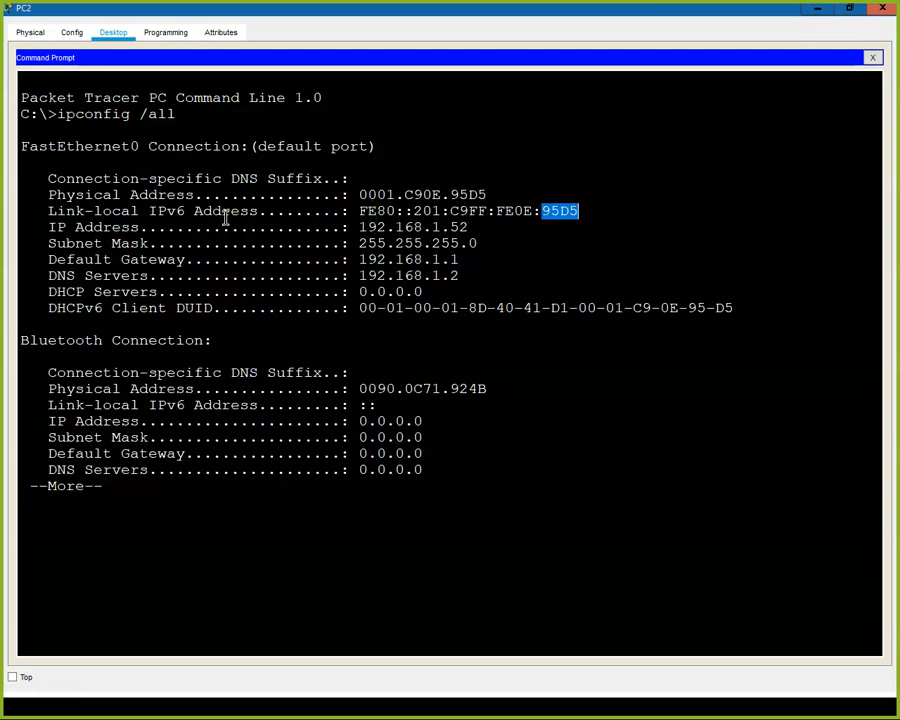
pyautogui.moveTo(451, 195); pyautogui.dragTo(494, 195)
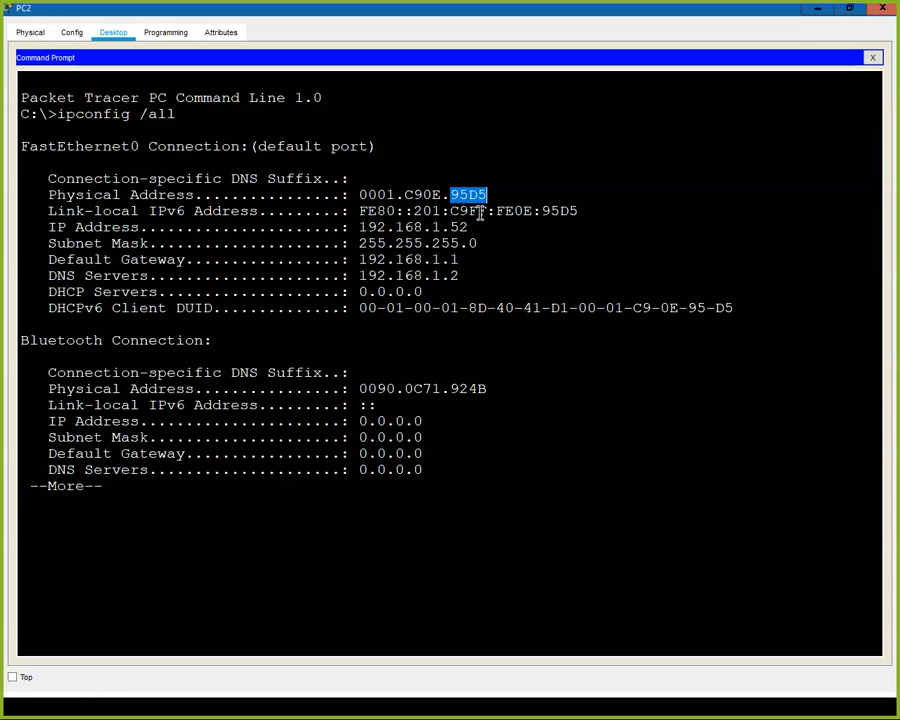
pyautogui.moveTo(468, 211); pyautogui.dragTo(512, 211)
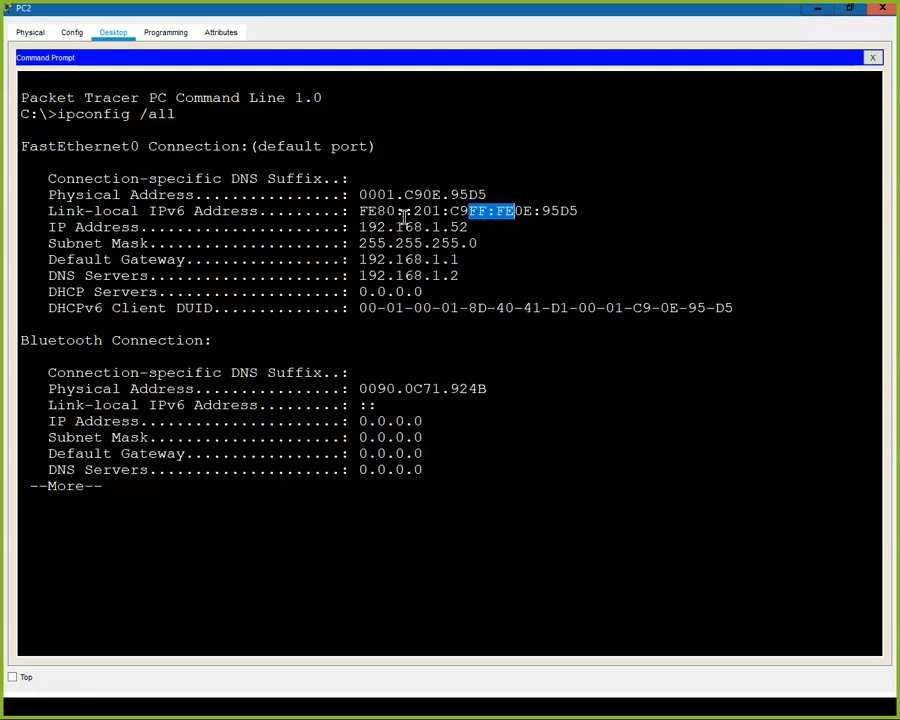
pyautogui.moveTo(399, 210); pyautogui.dragTo(339, 210)
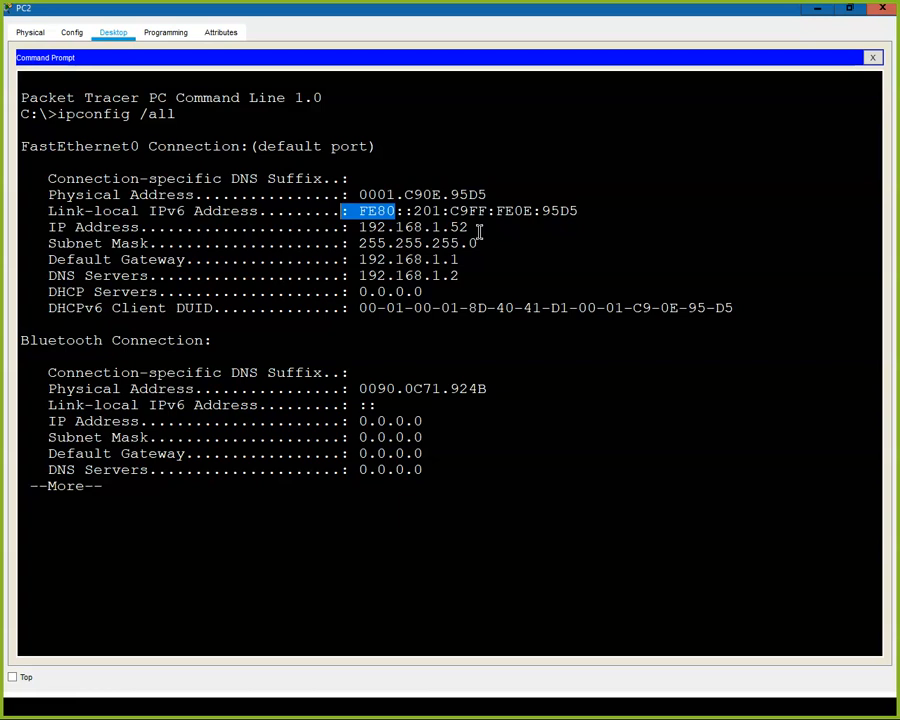
pyautogui.click(386, 211)
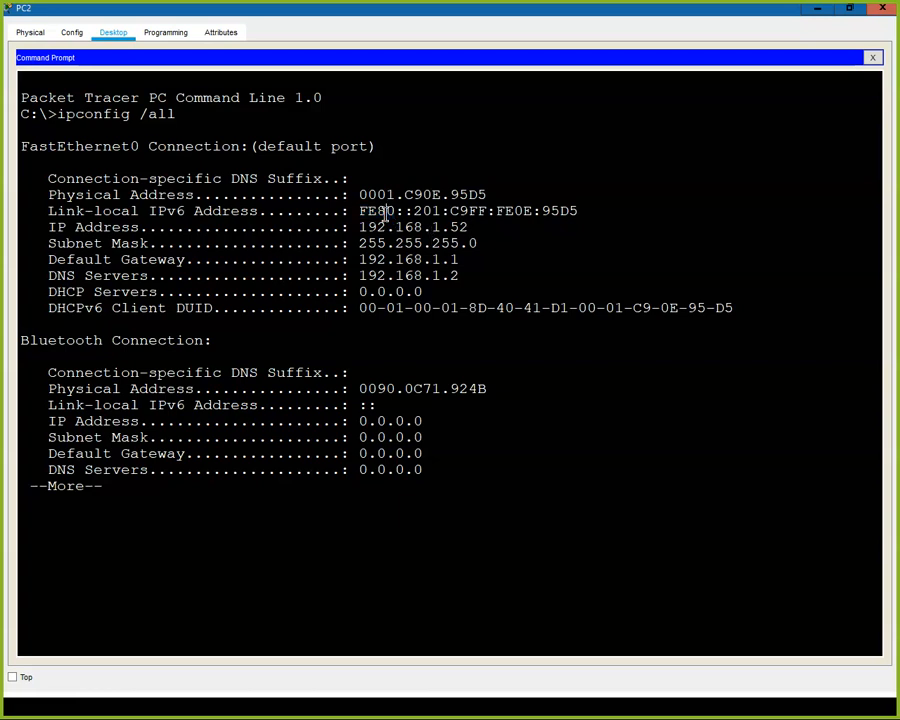
pyautogui.moveTo(359, 195); pyautogui.dragTo(489, 196)
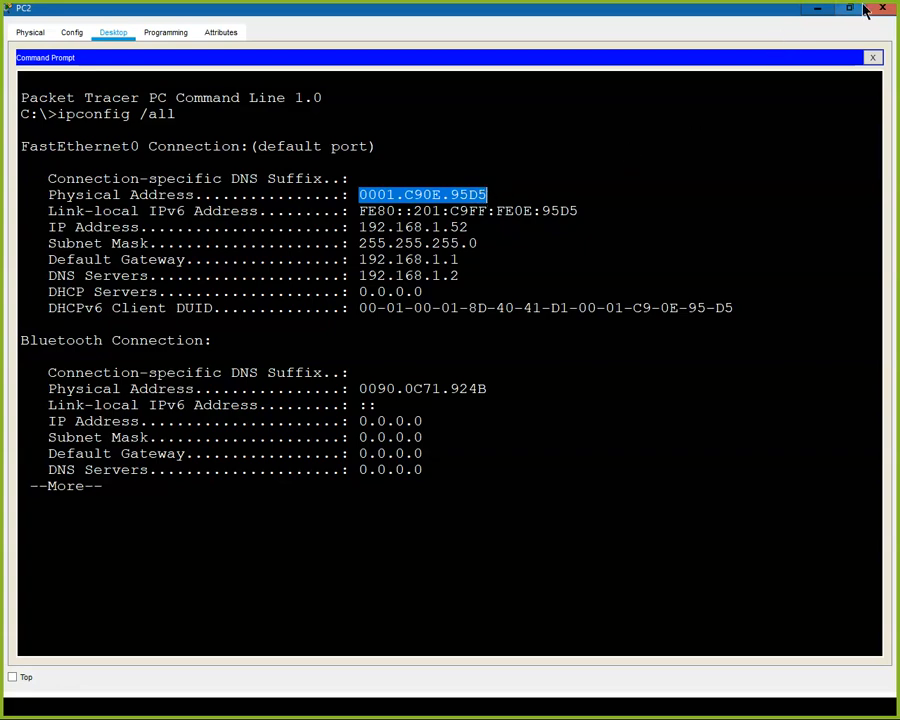
# Close PC2's window, review the latest MAC address table in Switch0's full-size CLI, and minimize the window.
pyautogui.click(883, 9)
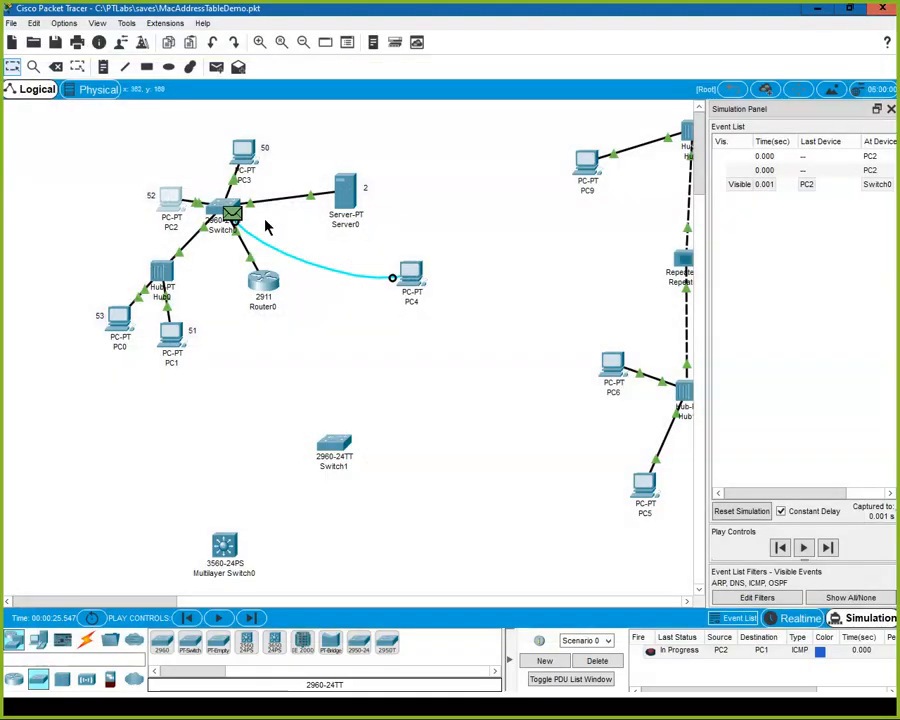
pyautogui.click(226, 212)
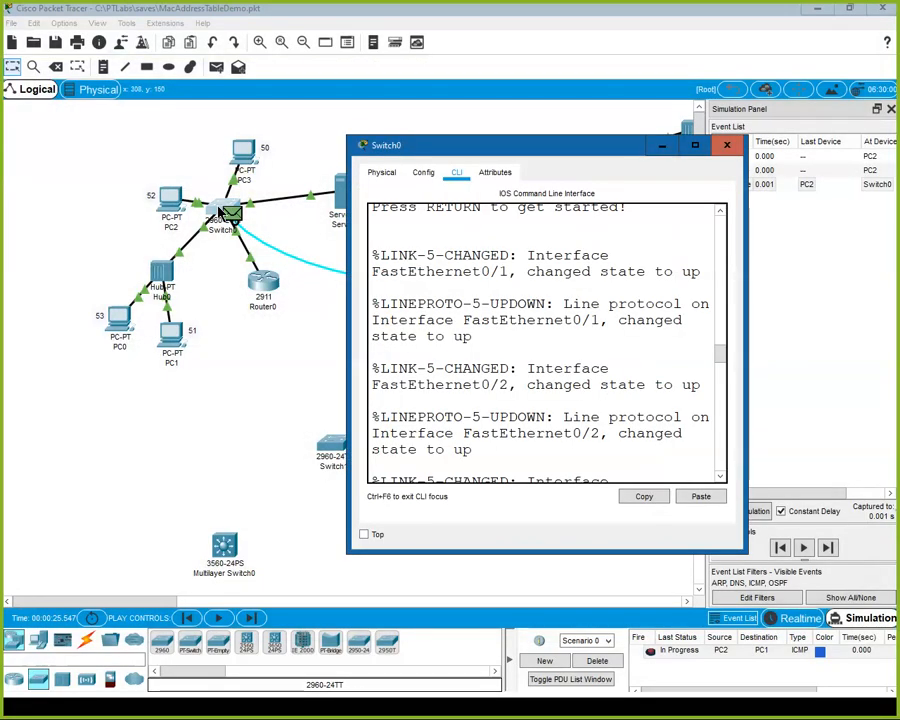
pyautogui.click(695, 146)
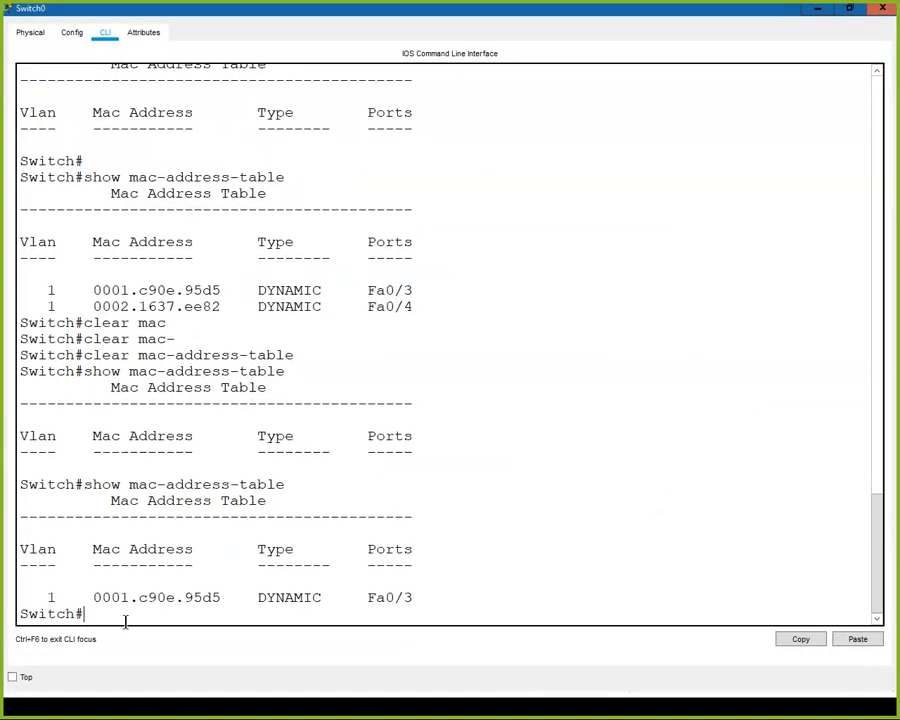
pyautogui.click(818, 12)
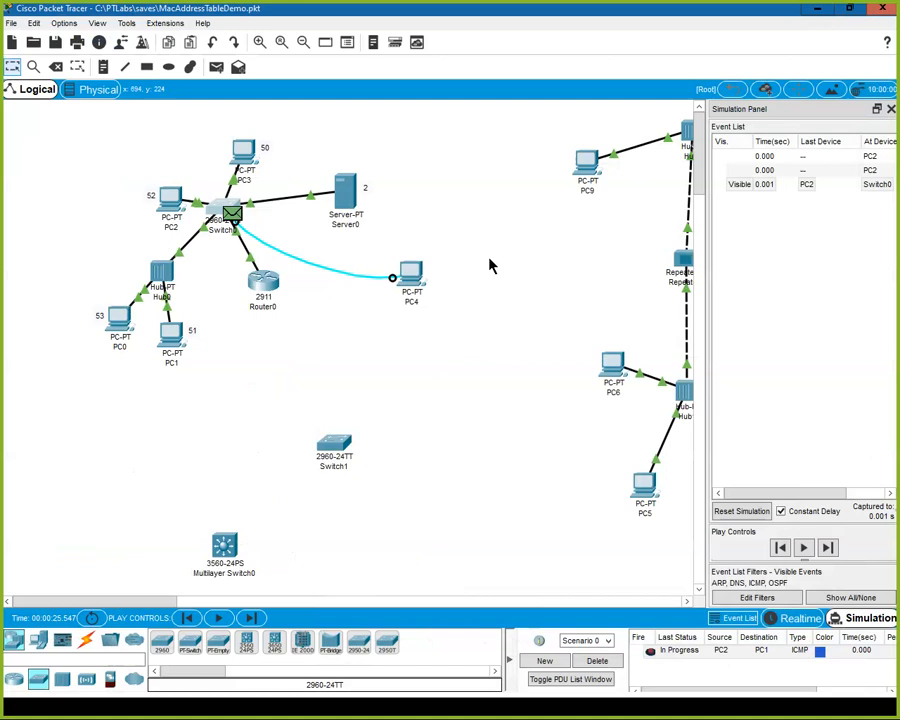
# Advance the simulation by four events, until PC1's ARP reply has passed through Hub0 to Switch0.
pyautogui.click(254, 618)
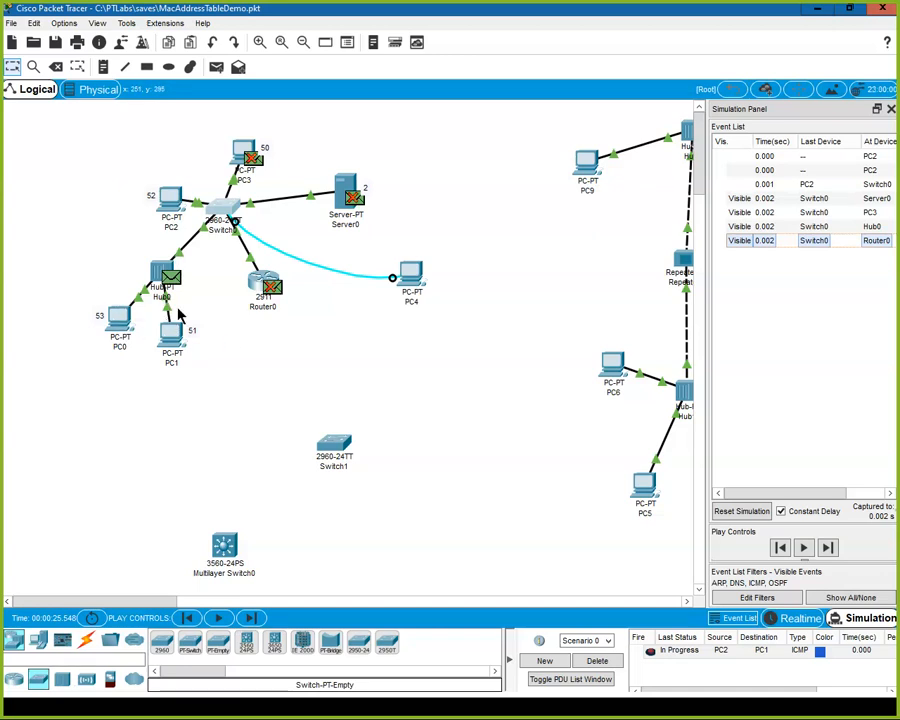
pyautogui.click(252, 619)
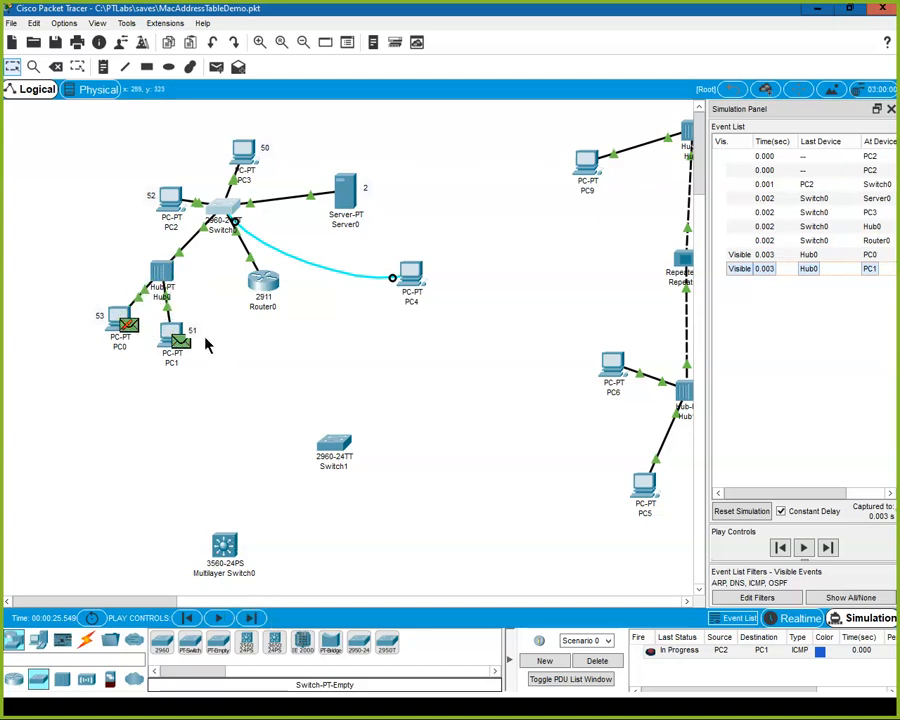
pyautogui.click(252, 619)
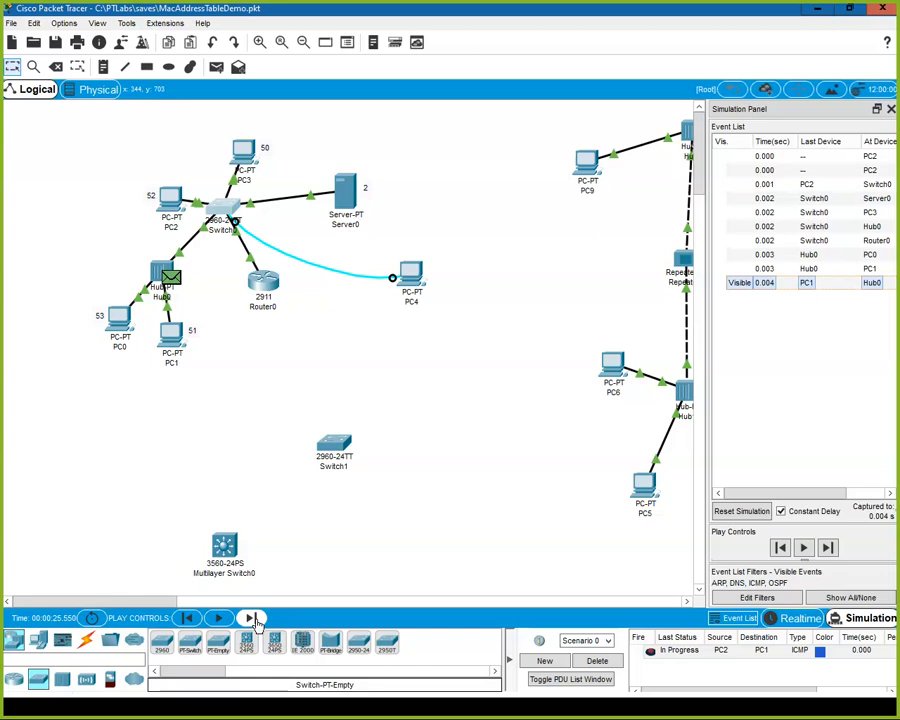
pyautogui.click(252, 618)
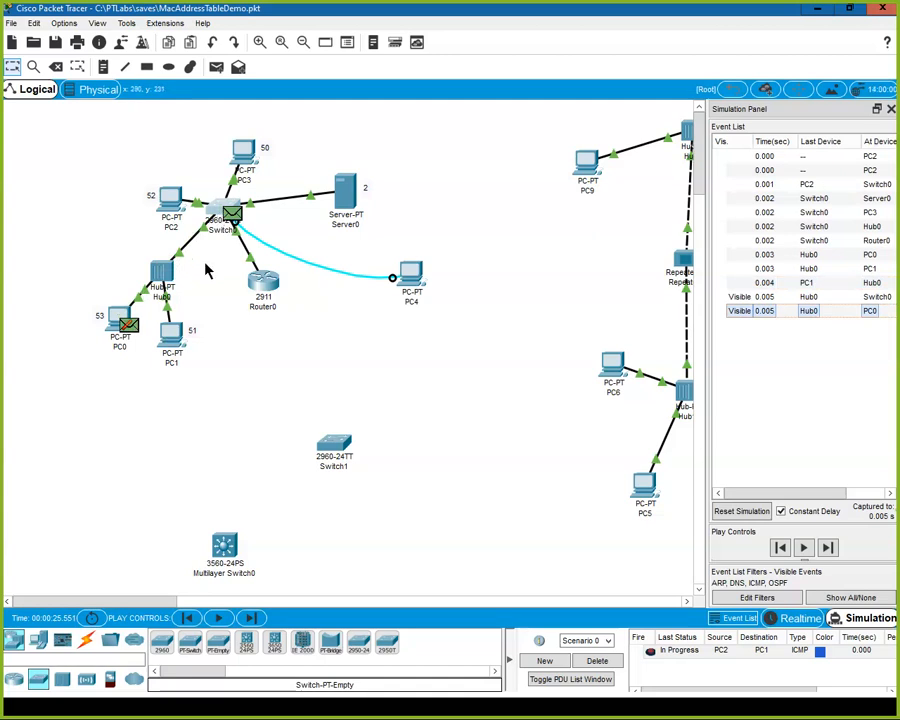
# Run show mac-address-table again in Switch0's full-size CLI, then minimize the window.
pyautogui.click(218, 213)
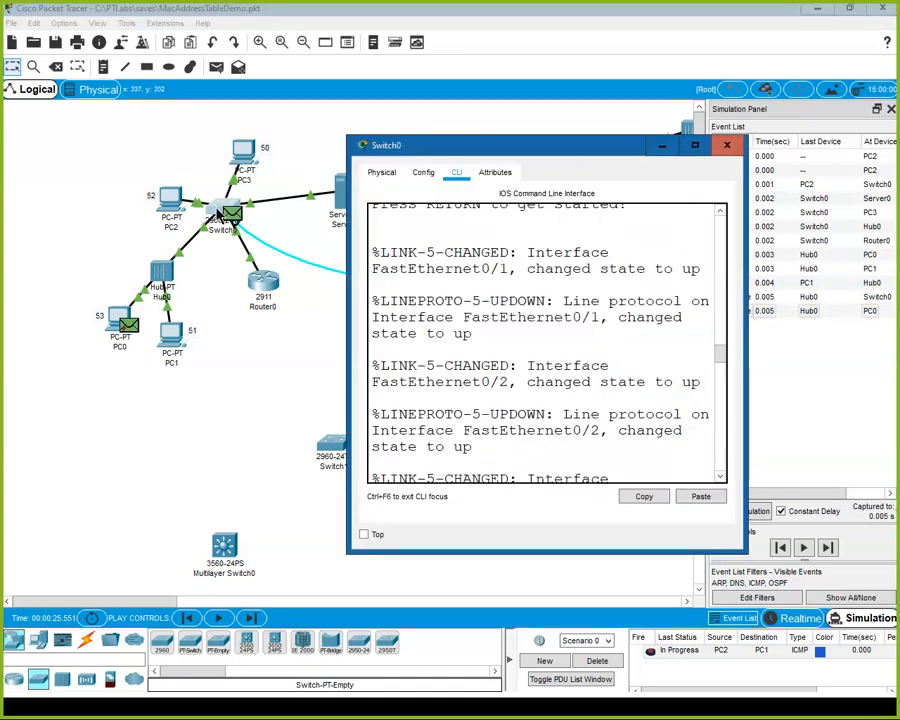
pyautogui.click(692, 147)
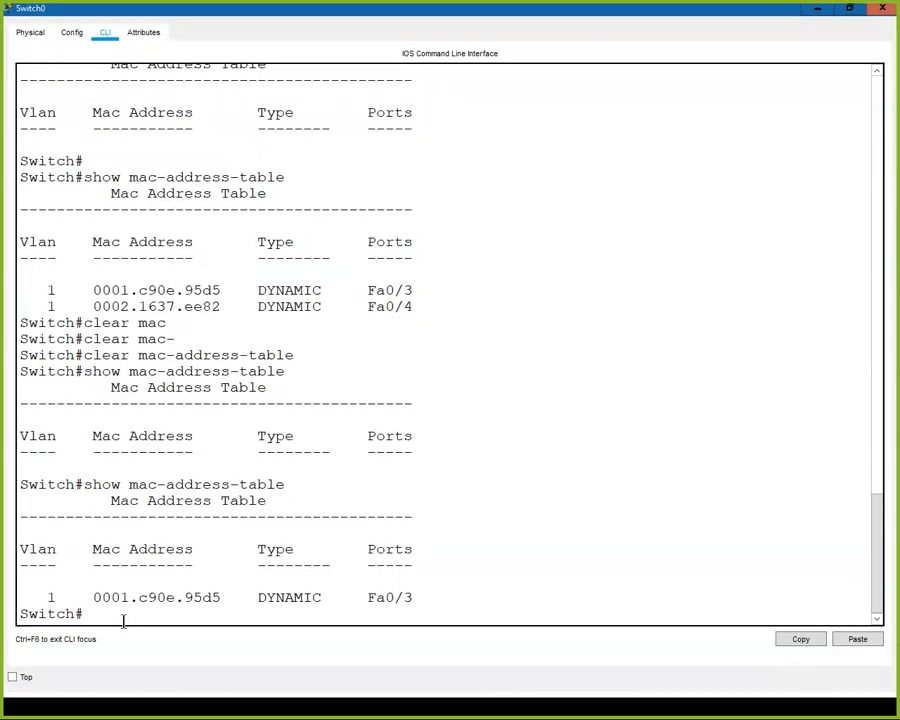
pyautogui.press('Up')
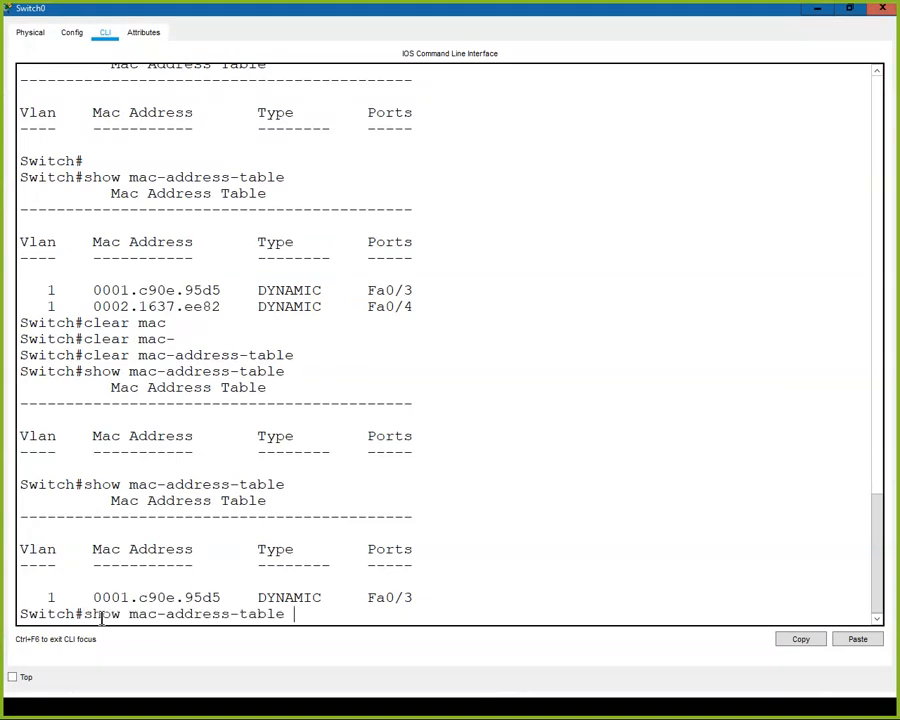
pyautogui.press('Return')
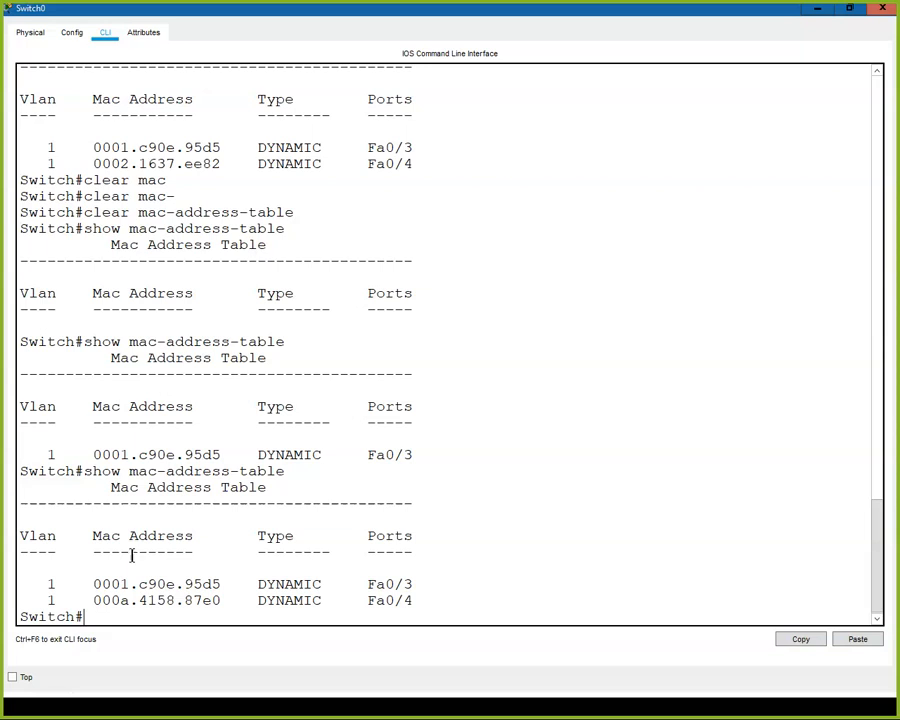
pyautogui.click(818, 10)
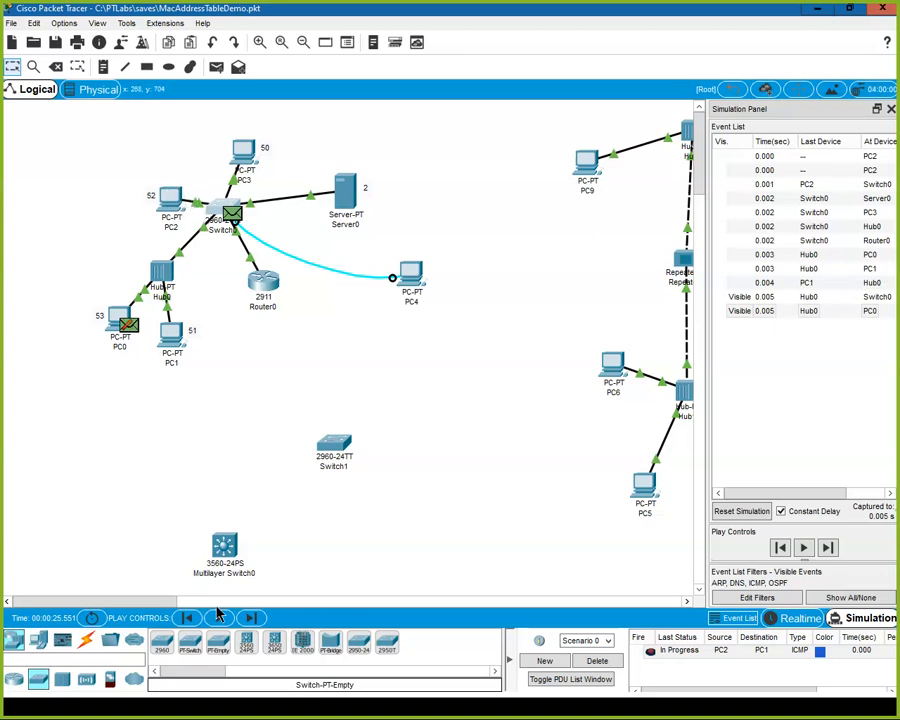
# Advance the simulation by seven events, until PC1's ICMP reply is back at PC2, and switch to Realtime mode.
pyautogui.click(250, 618)
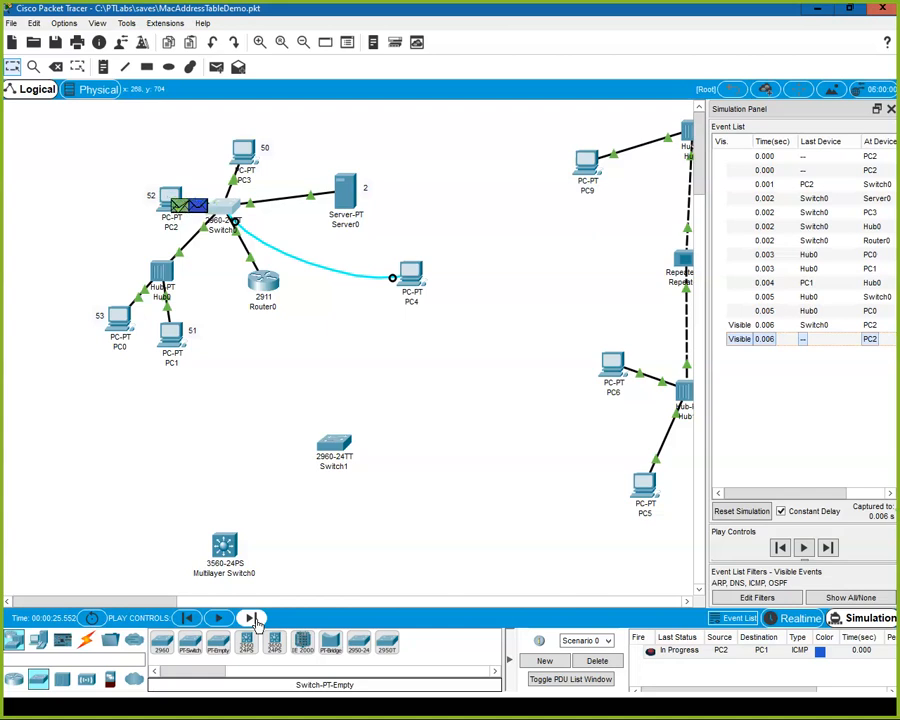
pyautogui.click(254, 619)
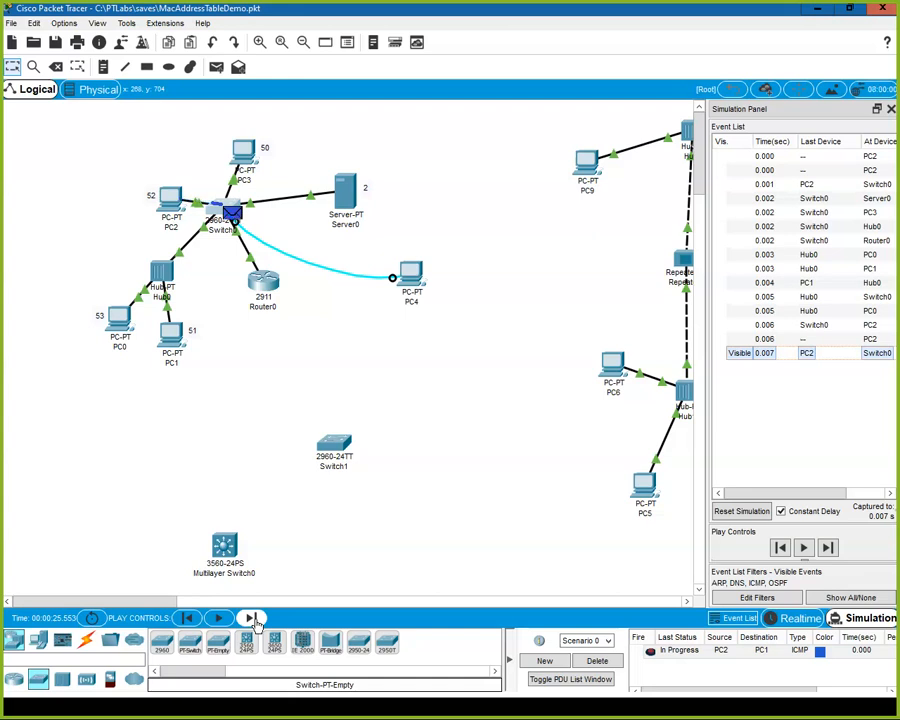
pyautogui.click(254, 619)
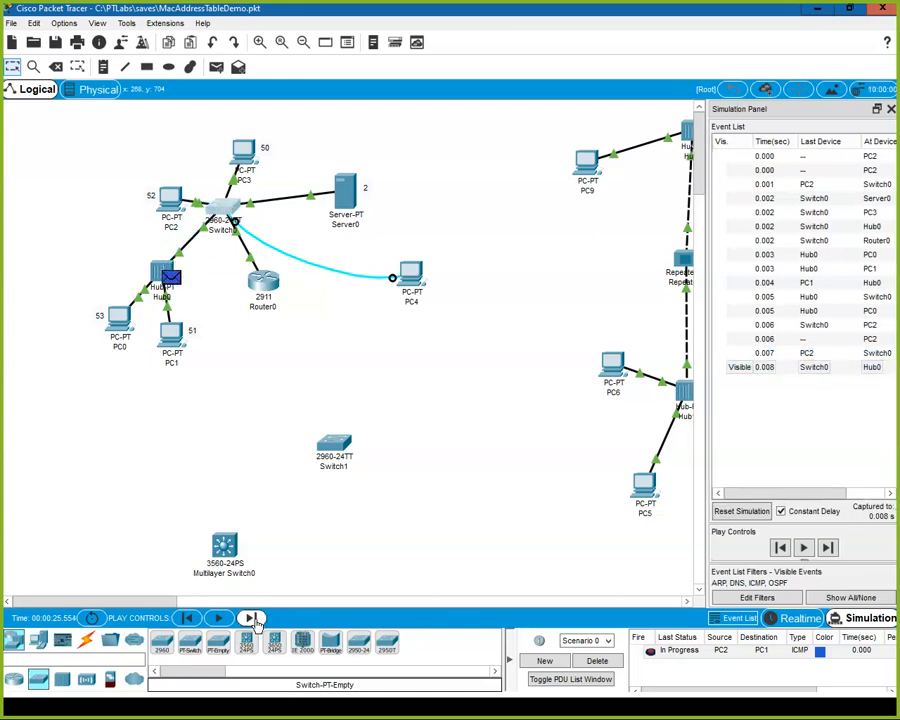
pyautogui.click(254, 619)
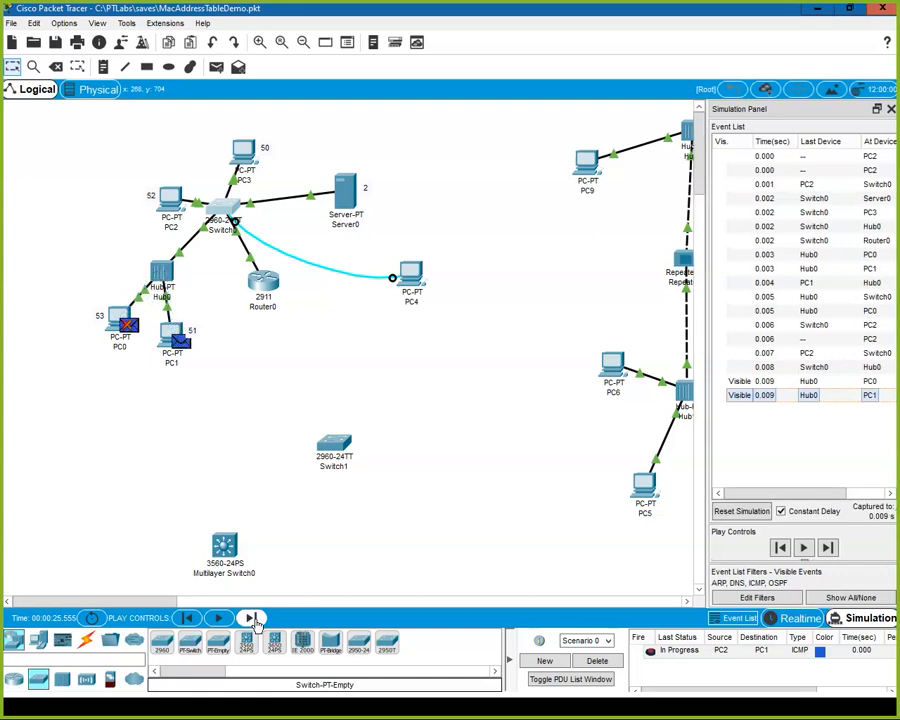
pyautogui.click(254, 619)
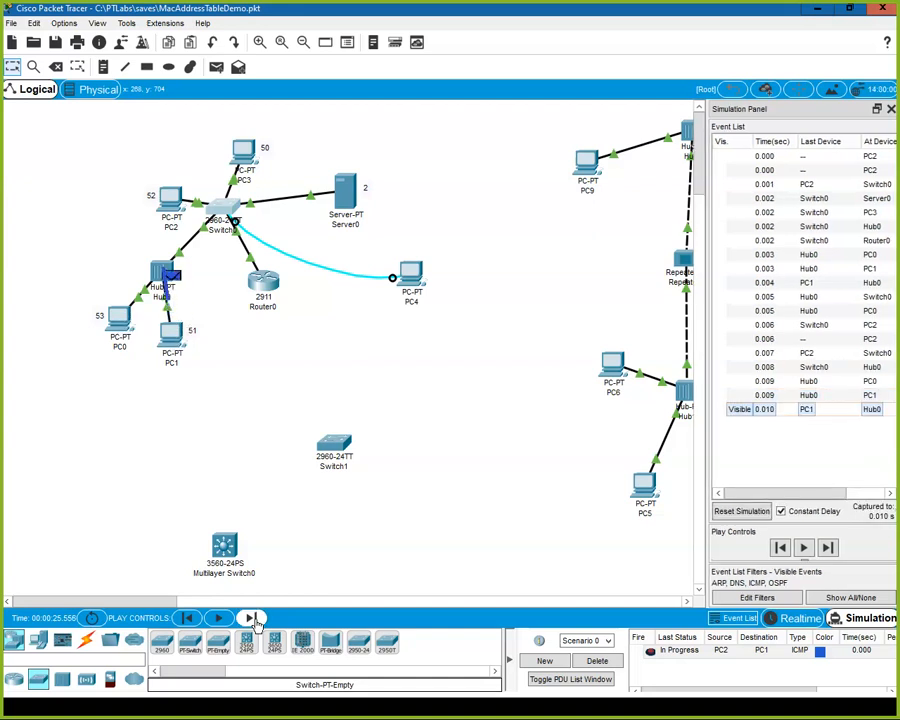
pyautogui.click(254, 619)
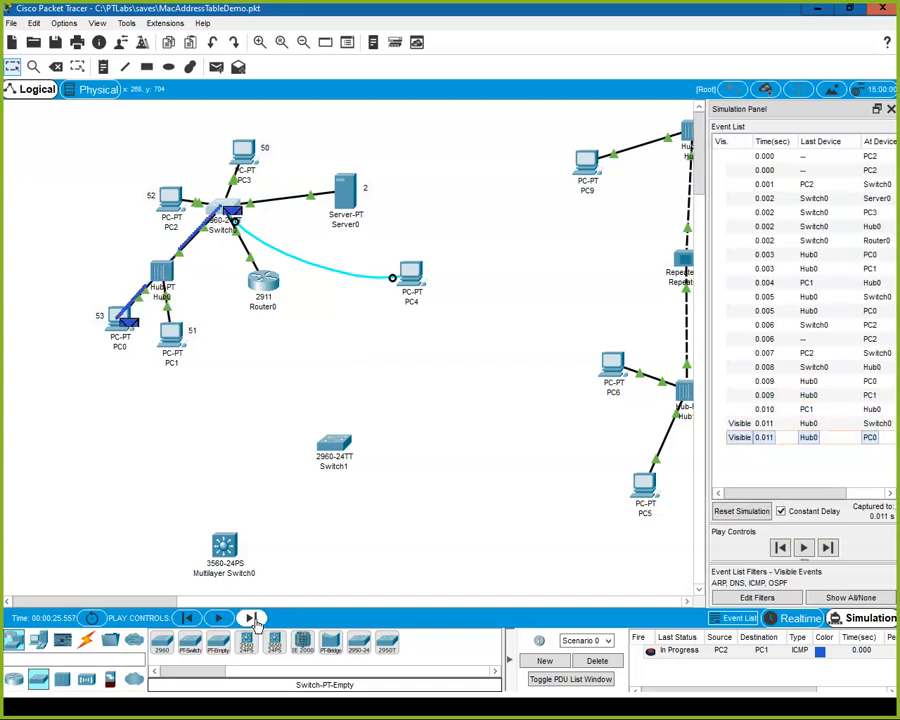
pyautogui.click(254, 619)
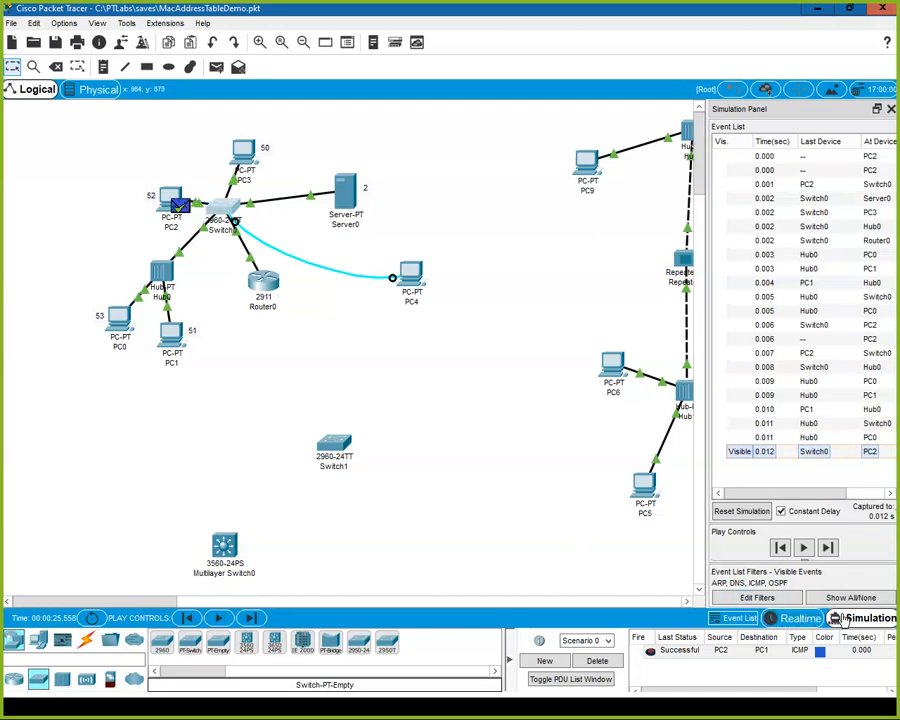
pyautogui.click(797, 618)
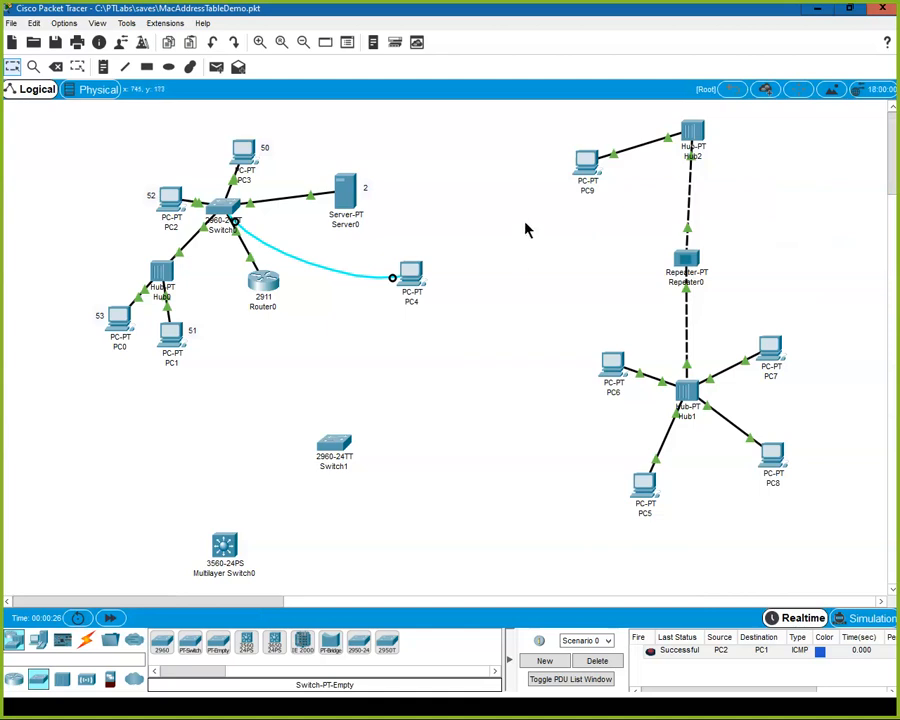